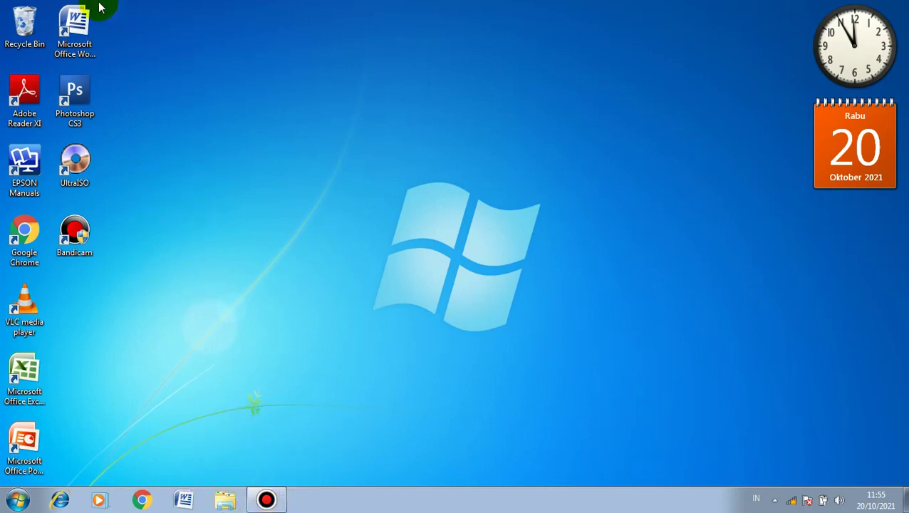
# Launch Microsoft Word 2007 from its desktop shortcut to get a blank Document1.
pyautogui.click(85, 20)
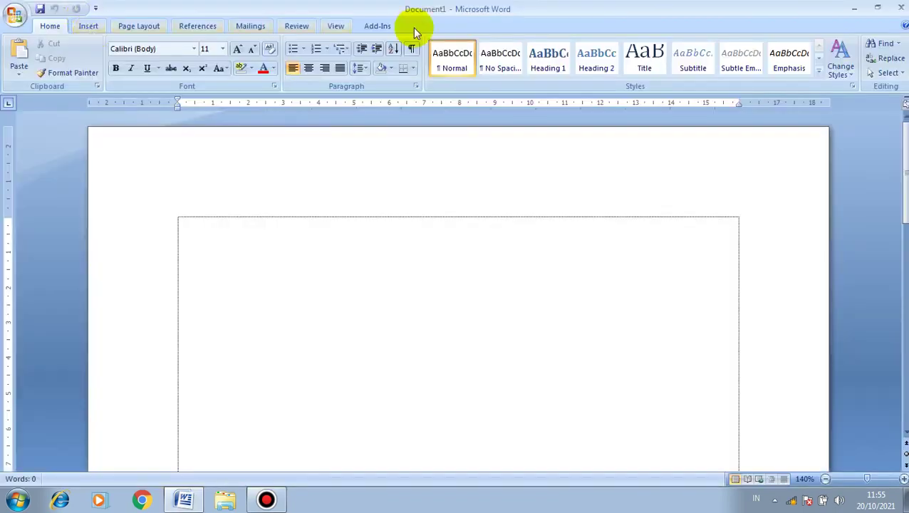
# Look through the Al-Quran dropdown on the Add-Ins tab, then minimize the Word window.
pyautogui.click(385, 25)
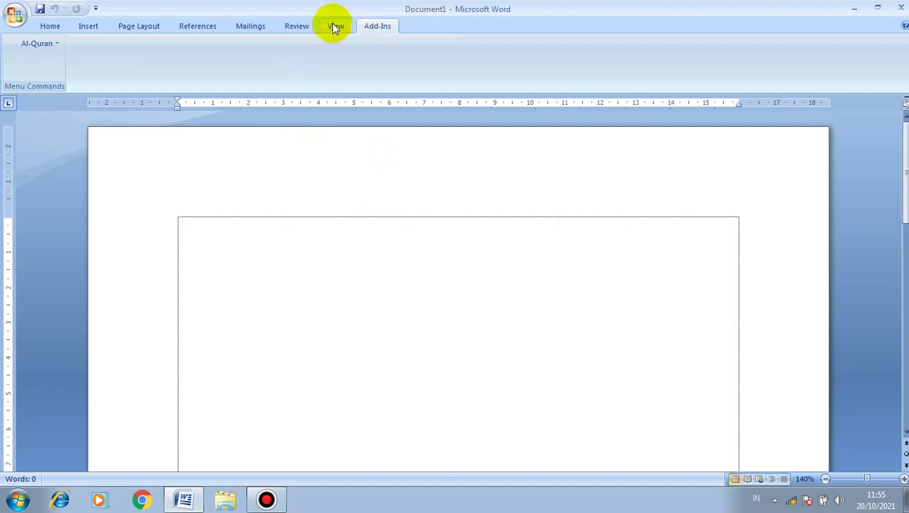
pyautogui.click(335, 26)
pyautogui.click(368, 31)
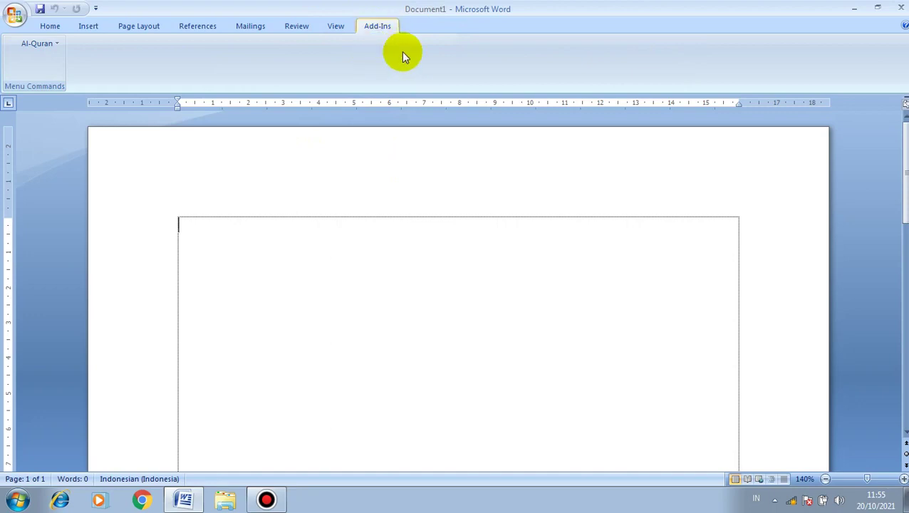
pyautogui.click(344, 32)
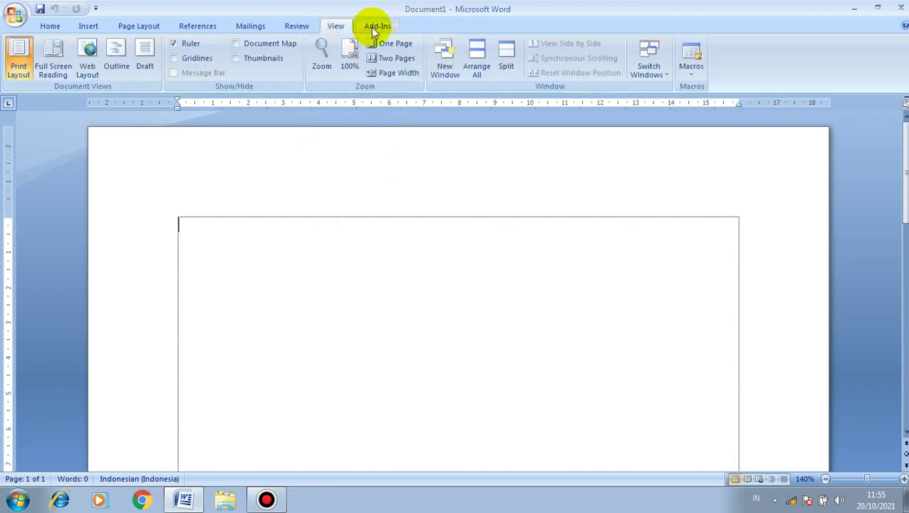
pyautogui.click(373, 28)
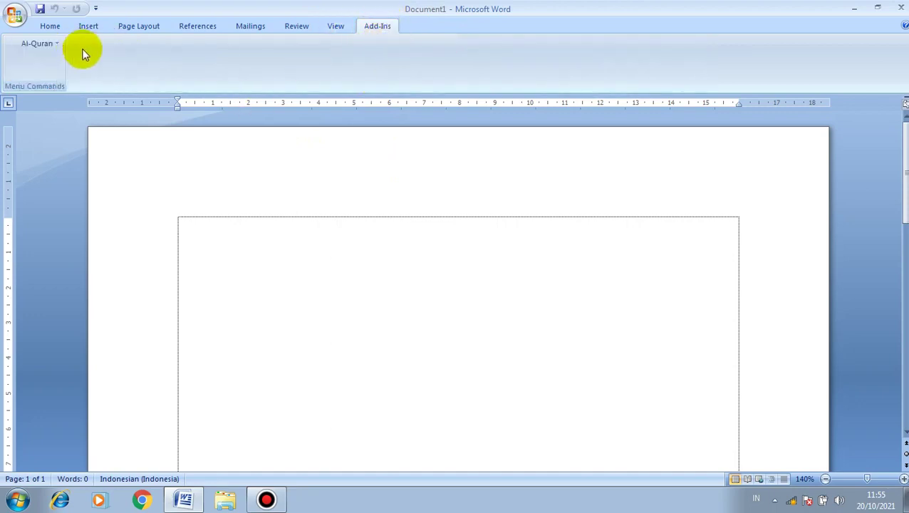
pyautogui.click(20, 44)
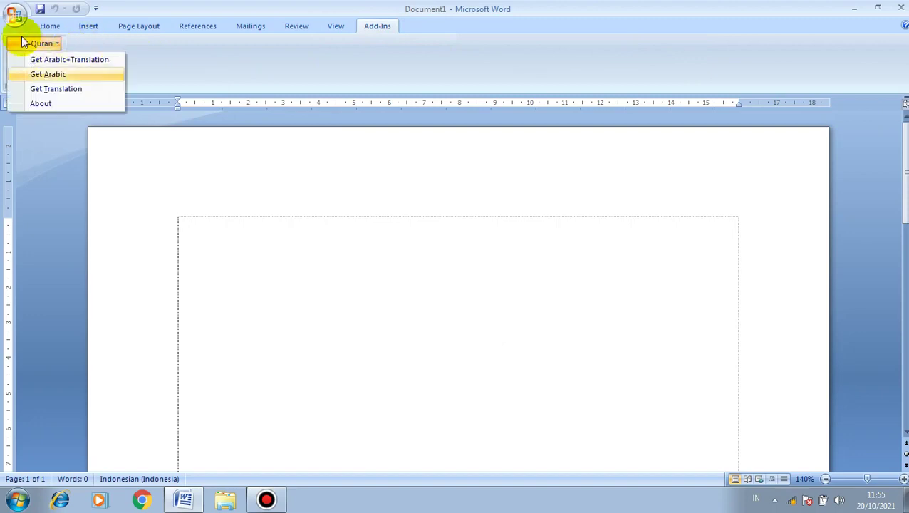
pyautogui.click(854, 7)
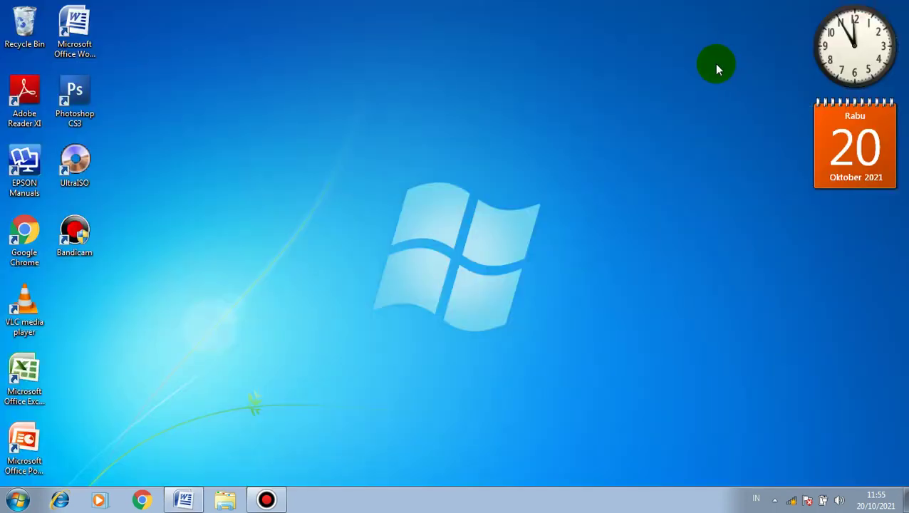
# Open the Documents library in a maximized Explorer window and select the setupquraninwordind installer.
pyautogui.click(187, 501)
pyautogui.click(186, 502)
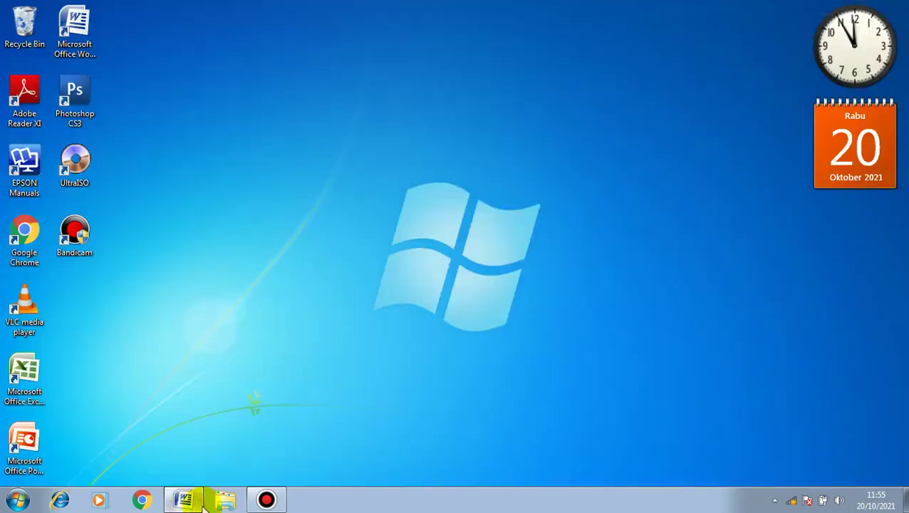
pyautogui.click(222, 497)
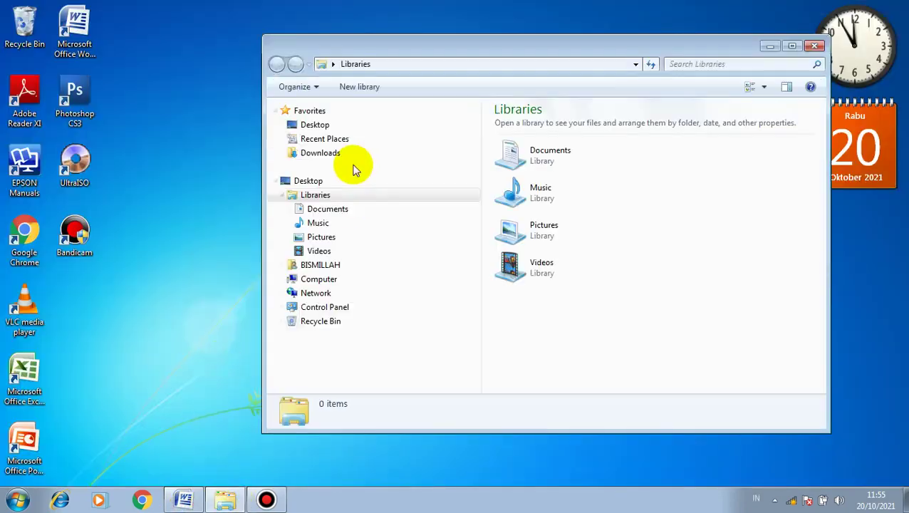
pyautogui.click(319, 209)
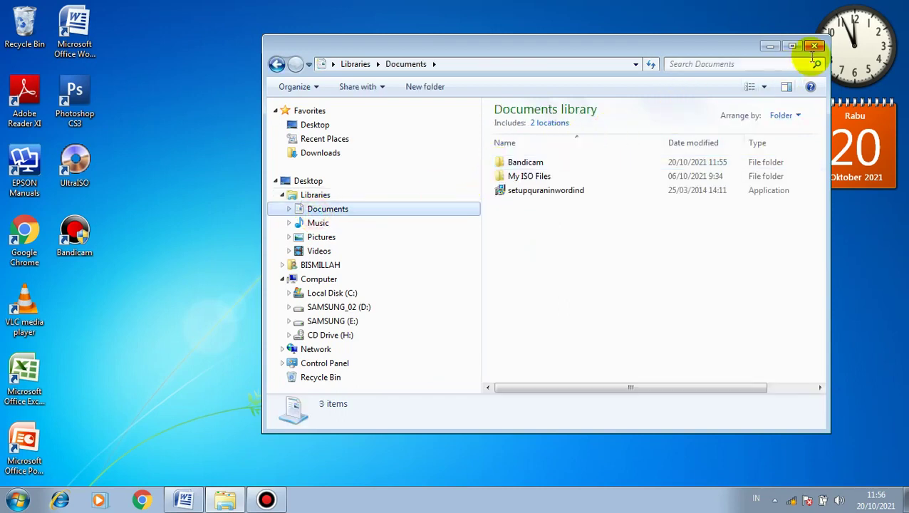
pyautogui.click(789, 45)
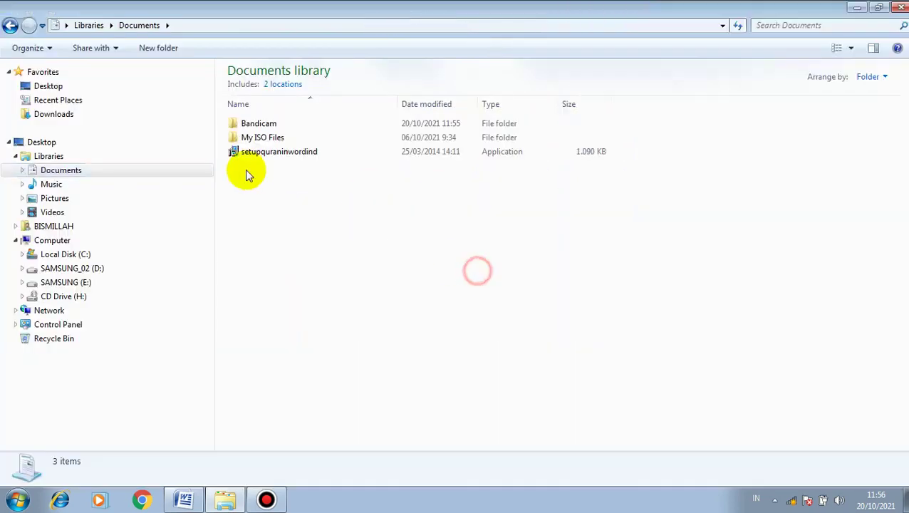
pyautogui.click(282, 153)
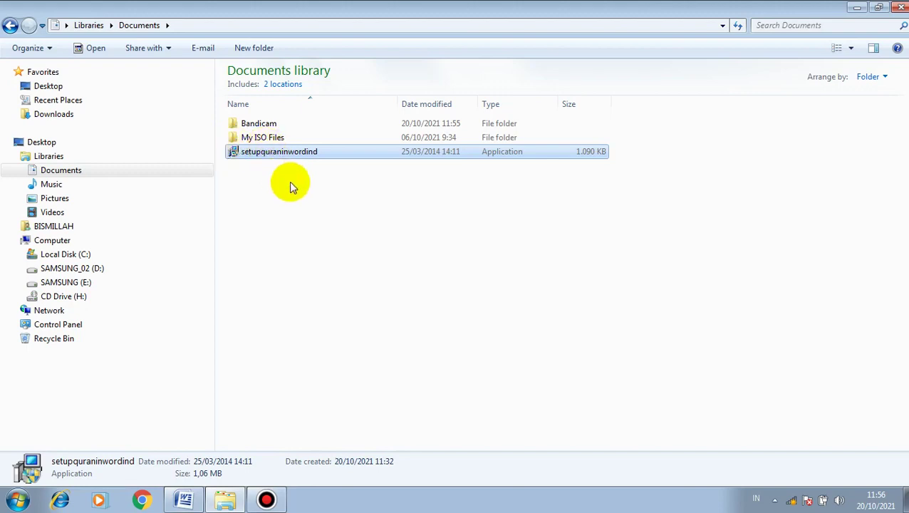
# Run setupquraninwordind and complete the wizard, installing to C:\Program Files\Quran_in_Word.
pyautogui.doubleClick(321, 156)
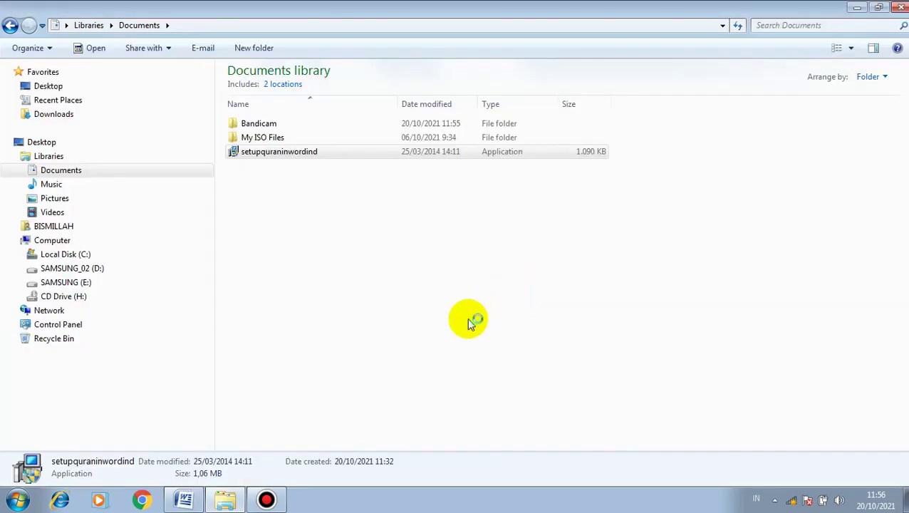
pyautogui.click(527, 356)
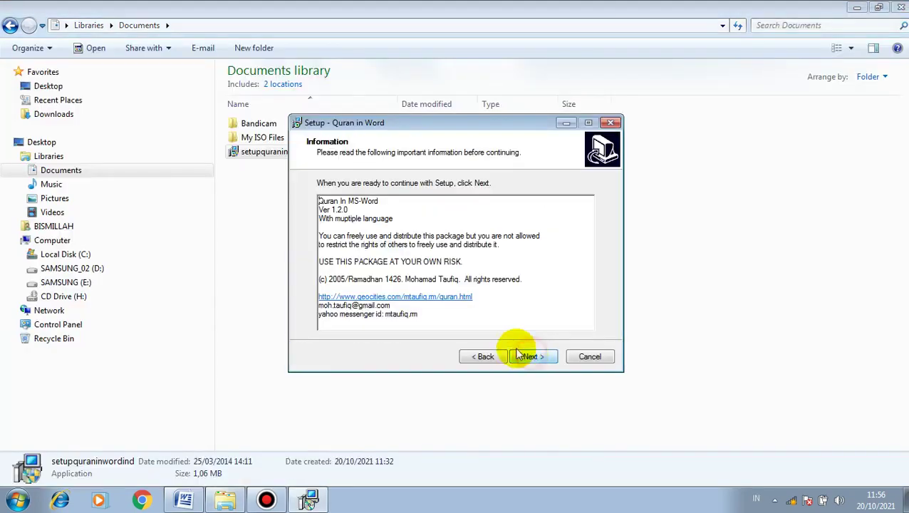
pyautogui.click(525, 357)
pyautogui.click(527, 356)
pyautogui.click(528, 356)
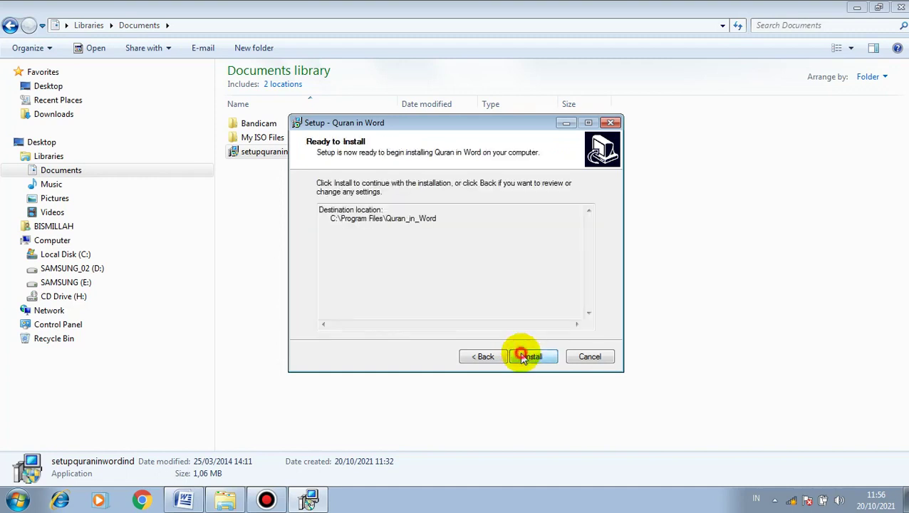
pyautogui.click(527, 356)
pyautogui.click(528, 356)
pyautogui.click(527, 356)
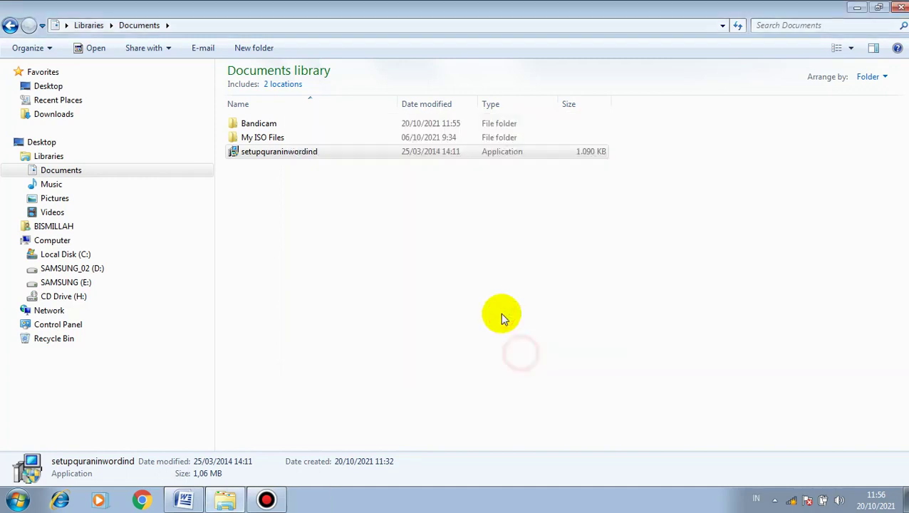
# Refresh the Documents library listing and close Windows Explorer.
pyautogui.rightClick(450, 243)
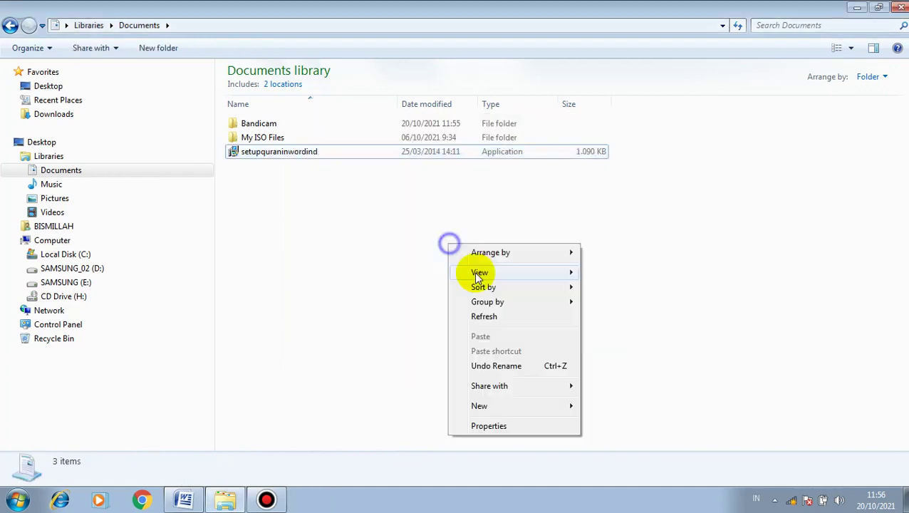
pyautogui.click(484, 316)
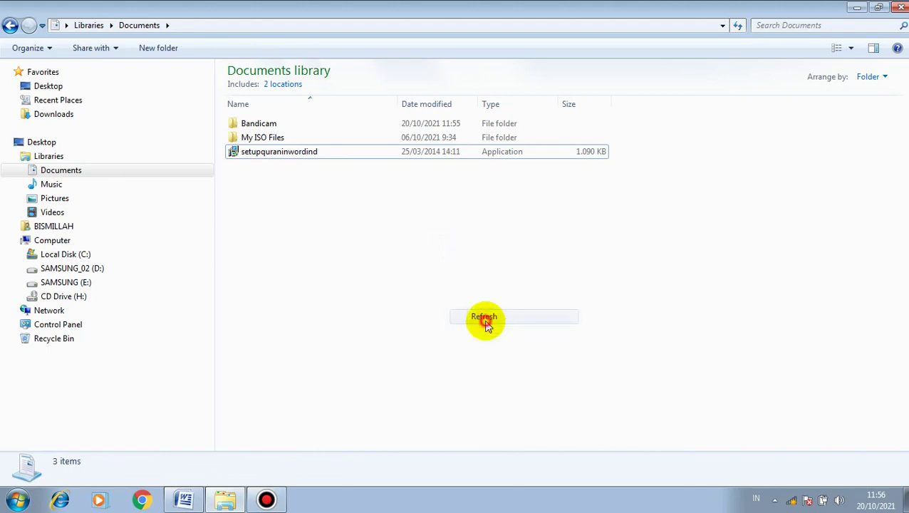
pyautogui.click(898, 6)
# Close Microsoft Word and refresh the Windows desktop.
pyautogui.click(183, 499)
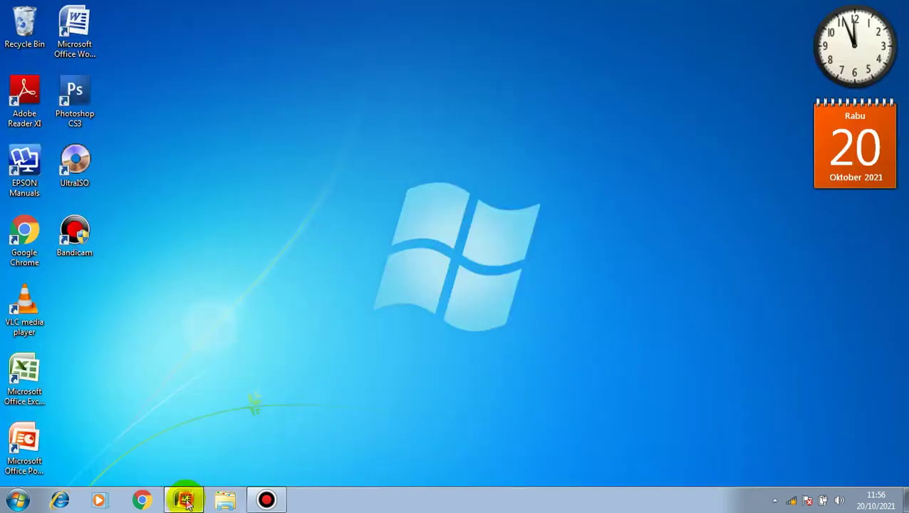
pyautogui.click(901, 10)
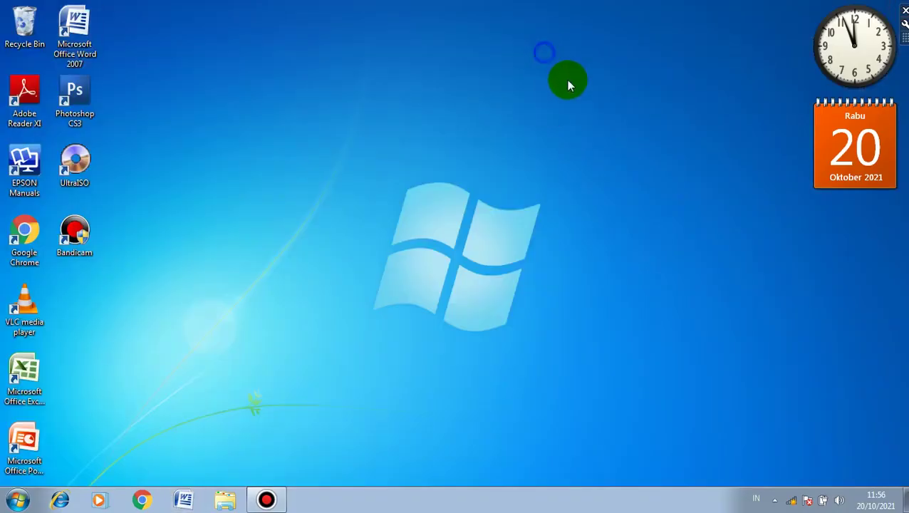
pyautogui.rightClick(571, 94)
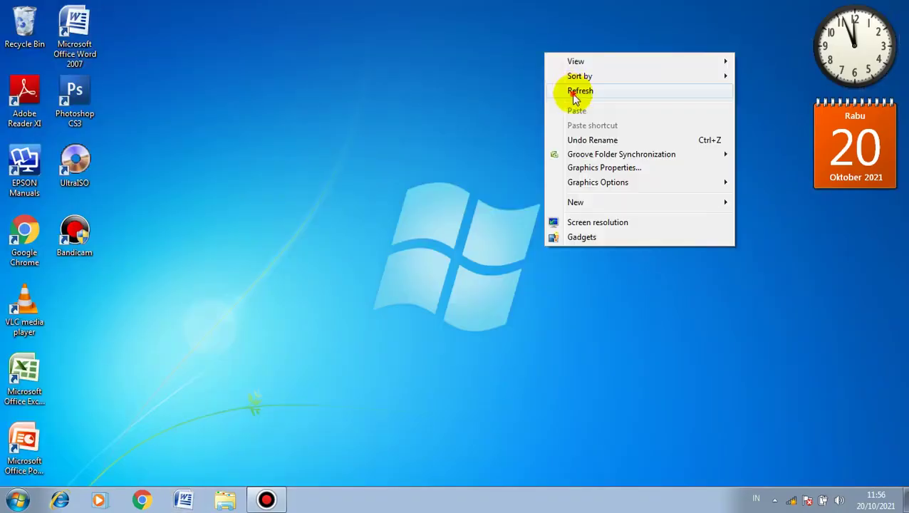
pyautogui.click(574, 92)
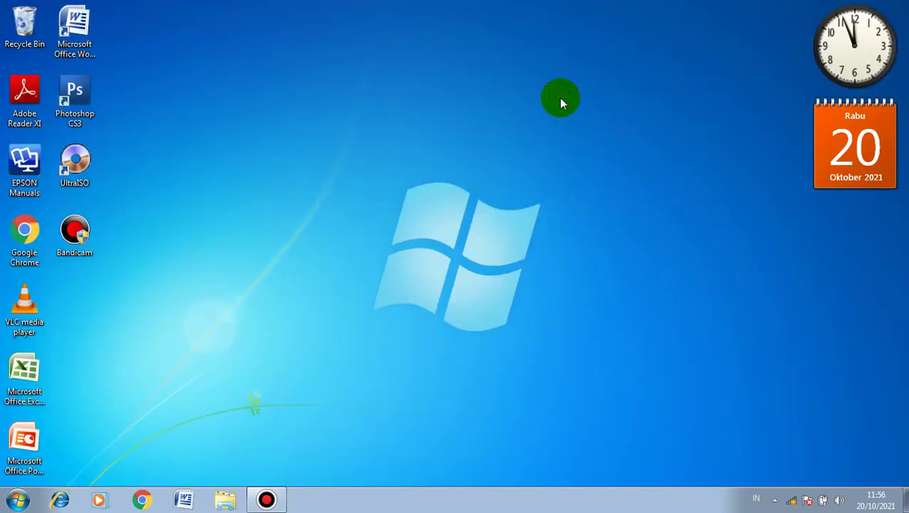
# Relaunch Word 2007 and show the Al-Quran add-in's commands on the Add-Ins tab.
pyautogui.doubleClick(96, 48)
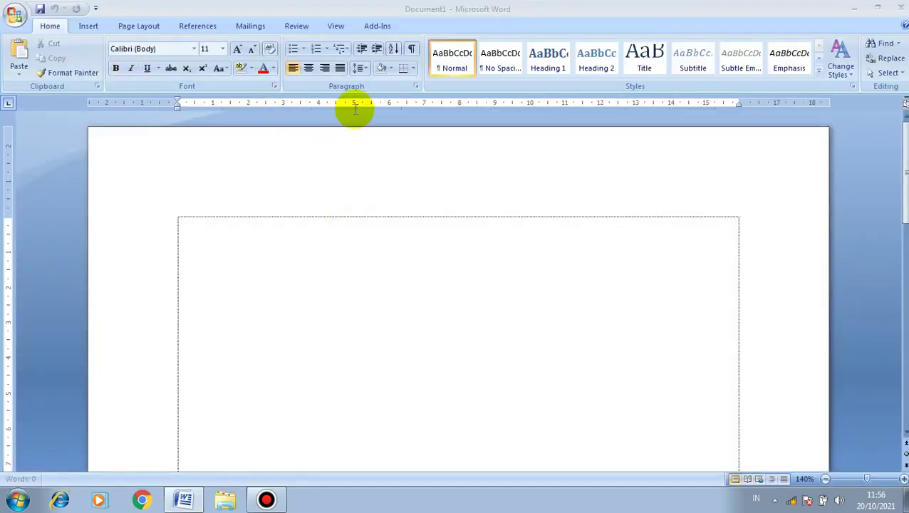
pyautogui.click(371, 26)
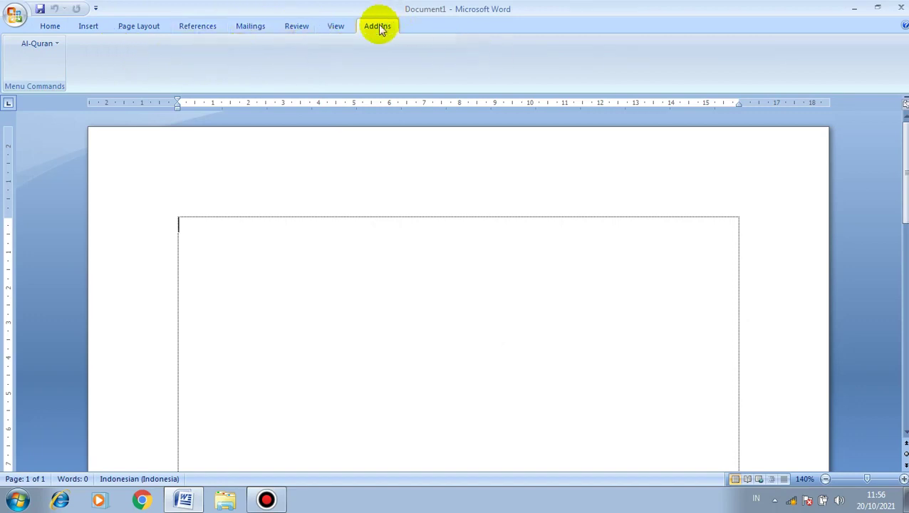
pyautogui.click(39, 44)
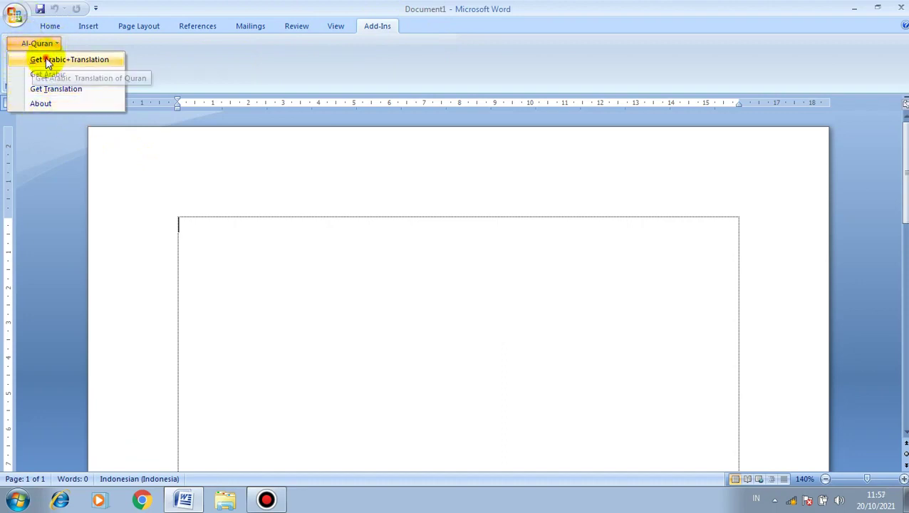
# In Get Arabic+Translation, choose Surah 030. Ar Ruum with ayat 1 to 5.
pyautogui.click(46, 60)
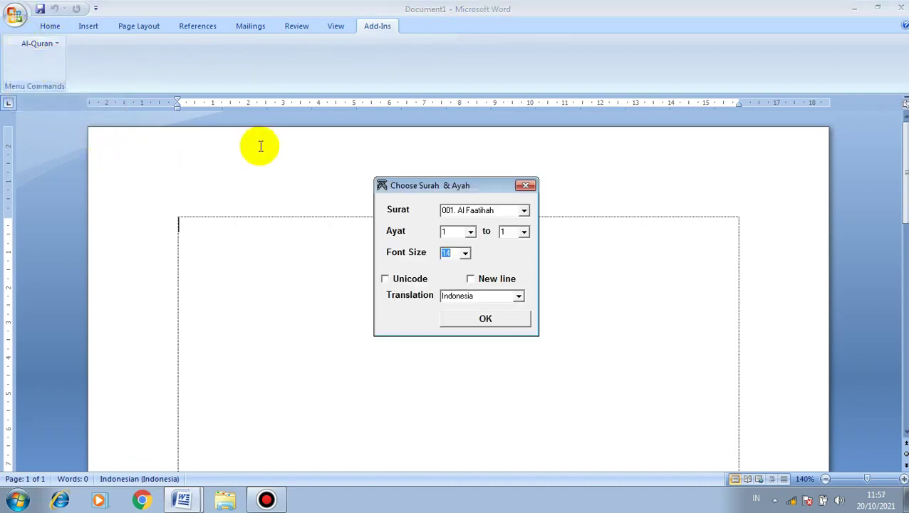
pyautogui.moveTo(462, 186)
pyautogui.mouseDown()
pyautogui.moveTo(549, 239)
pyautogui.moveTo(620, 225)
pyautogui.moveTo(650, 204)
pyautogui.mouseUp()
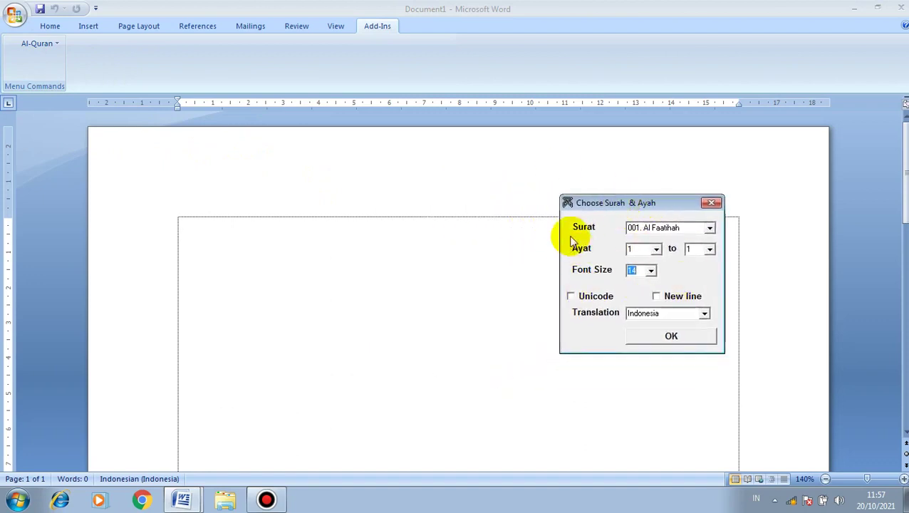
pyautogui.click(709, 227)
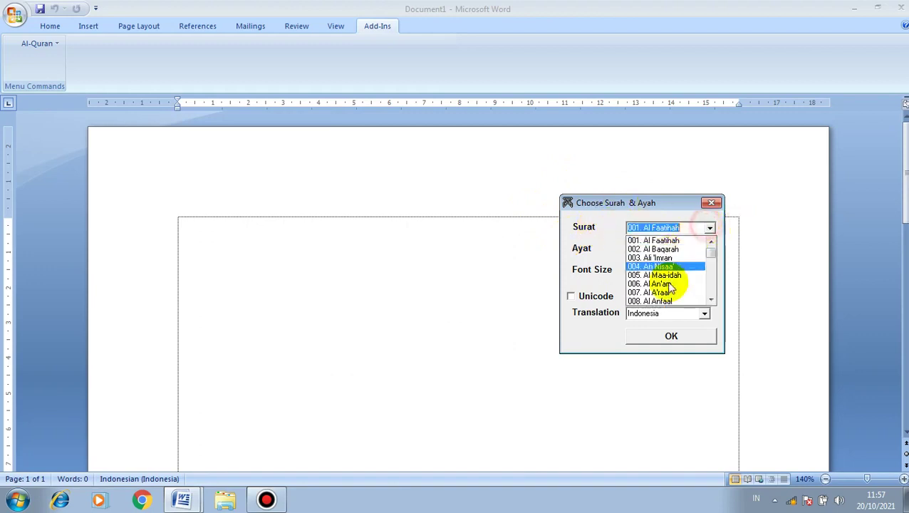
pyautogui.scroll(-6, 669, 285)
pyautogui.scroll(-3, 669, 292)
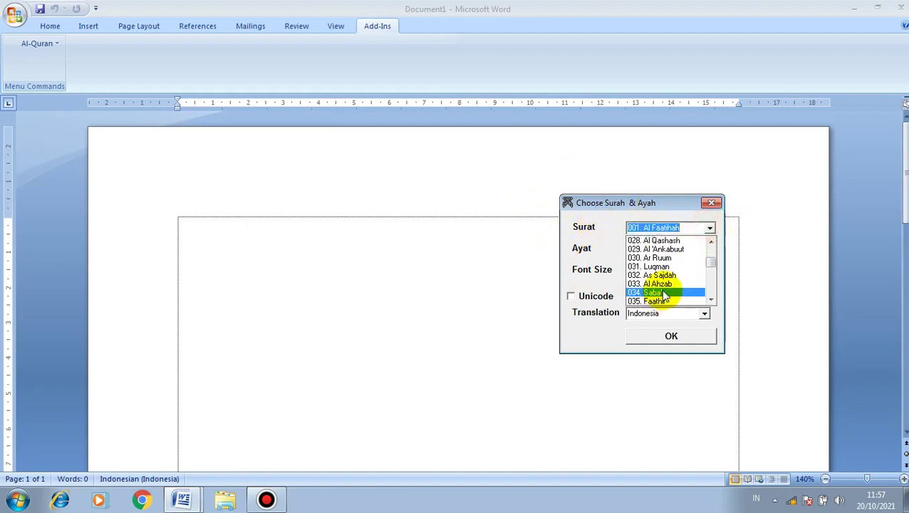
pyautogui.click(669, 259)
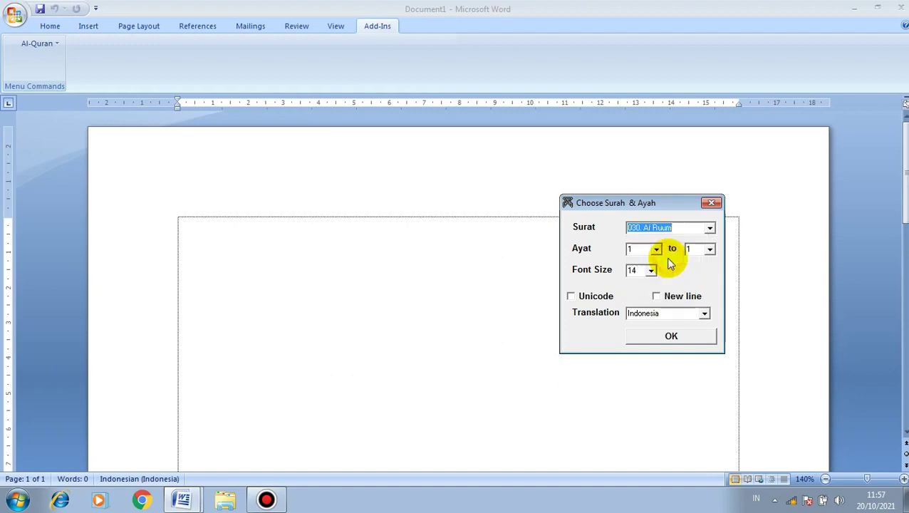
pyautogui.click(707, 247)
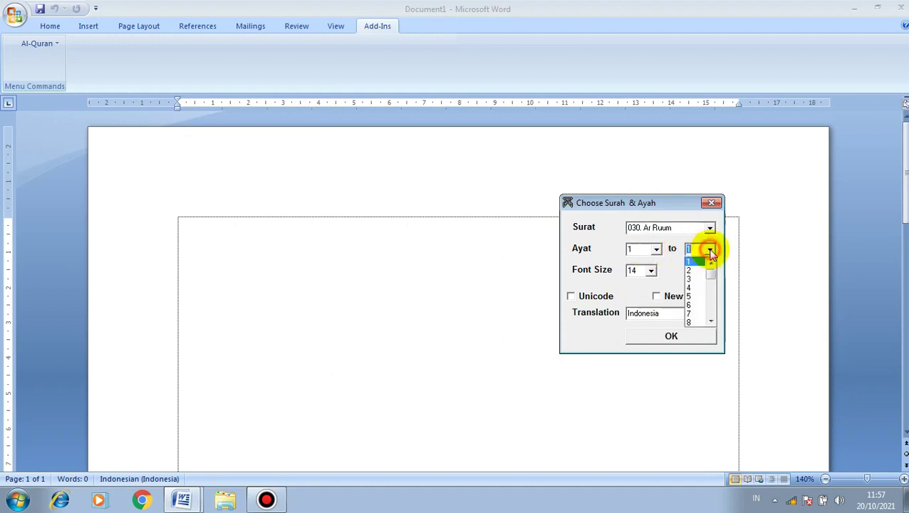
pyautogui.click(688, 295)
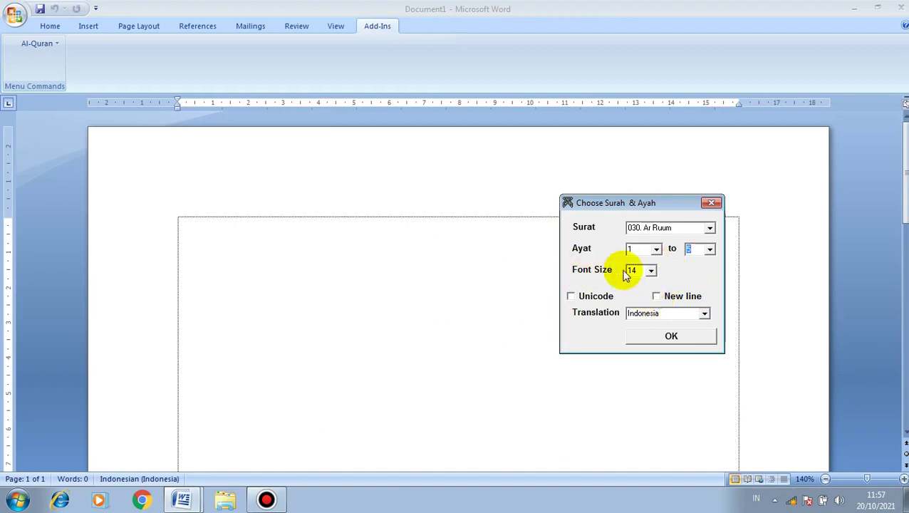
# Set font size 12 with Indonesia translation, leave New line off, and insert the verses.
pyautogui.click(650, 272)
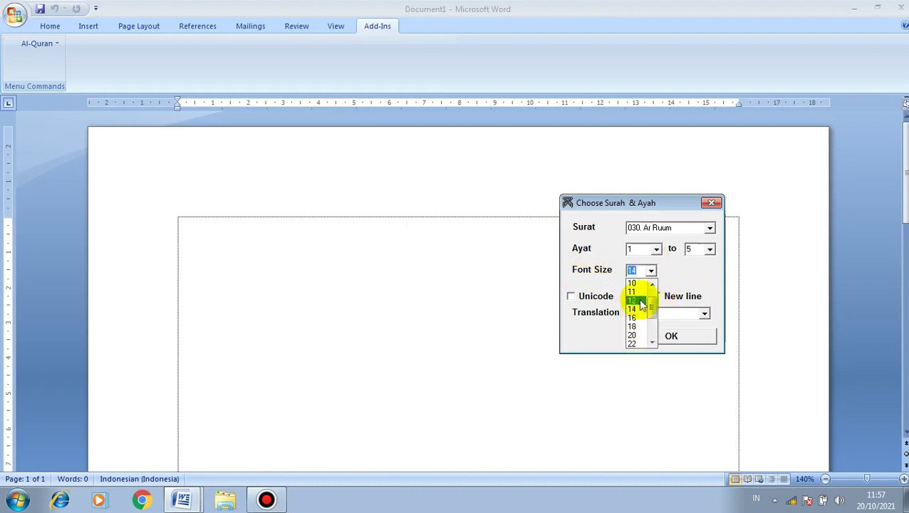
pyautogui.click(640, 301)
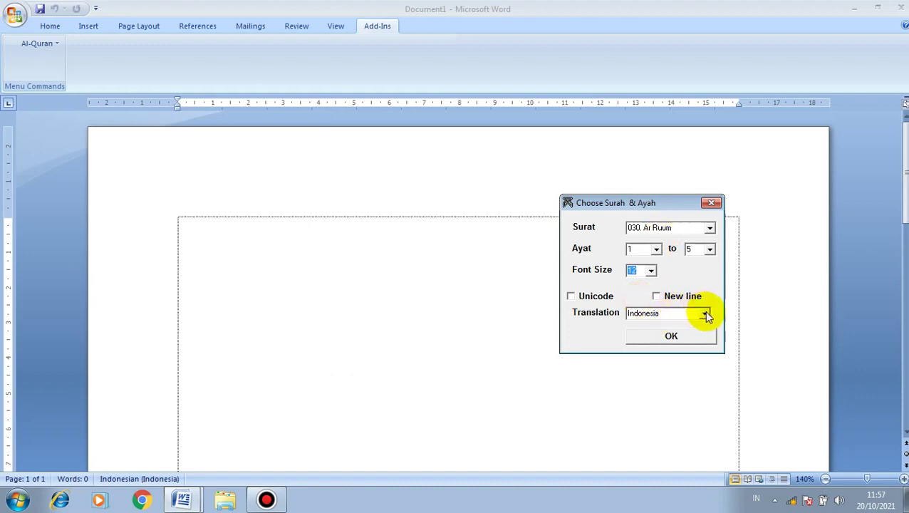
pyautogui.click(705, 314)
pyautogui.click(680, 314)
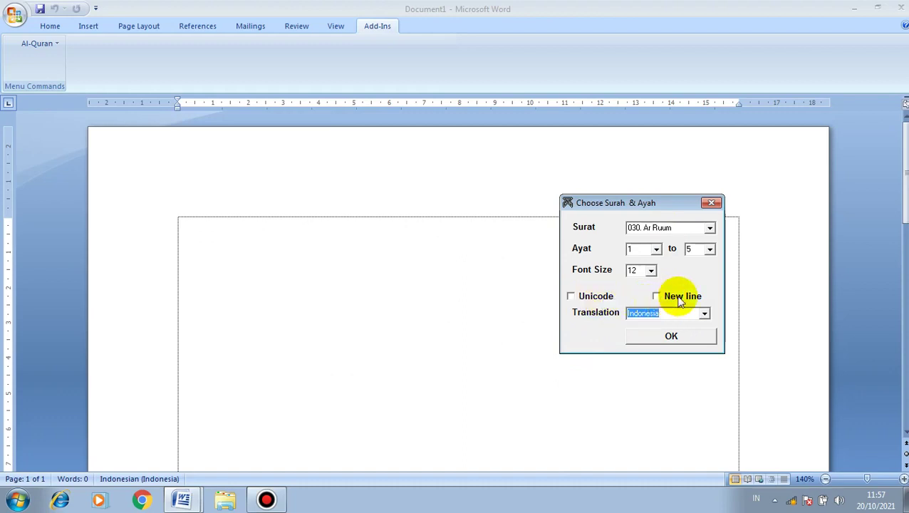
pyautogui.click(655, 296)
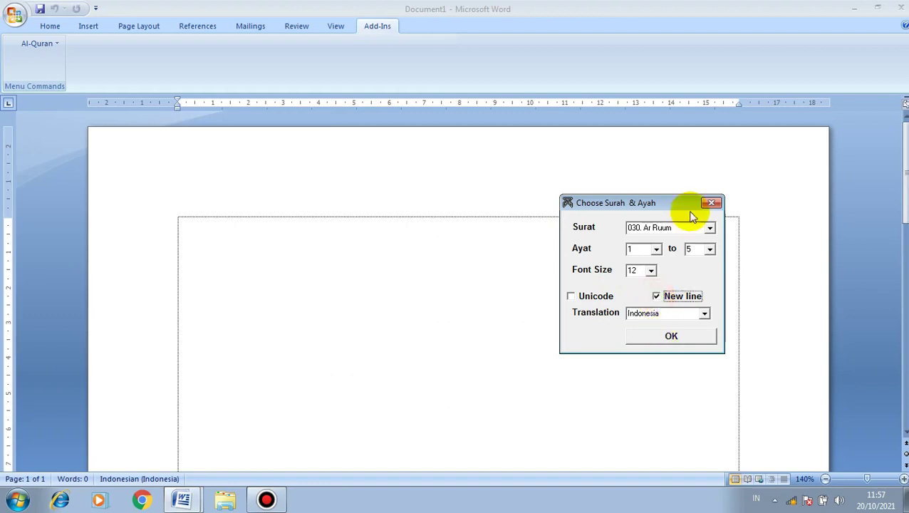
pyautogui.click(656, 296)
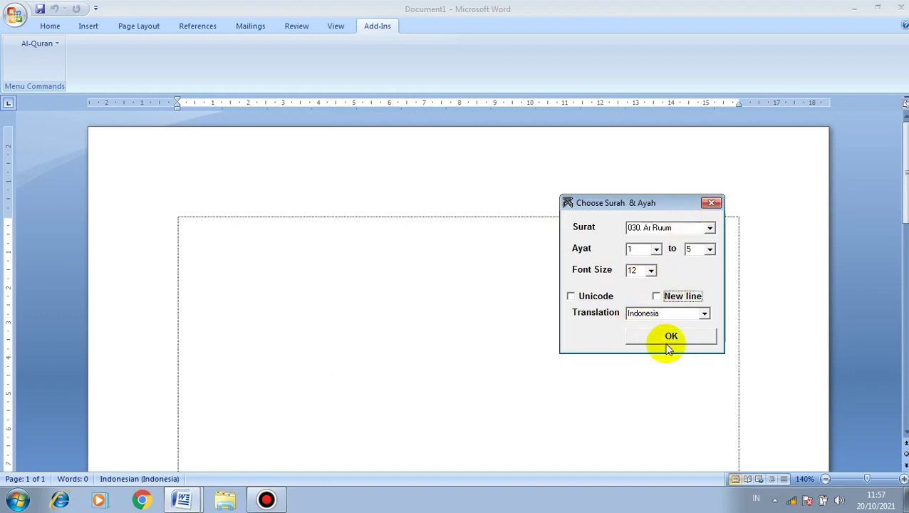
pyautogui.click(669, 336)
# Review the inserted Ar Ruum verses, translation and footnotes.
pyautogui.click(507, 319)
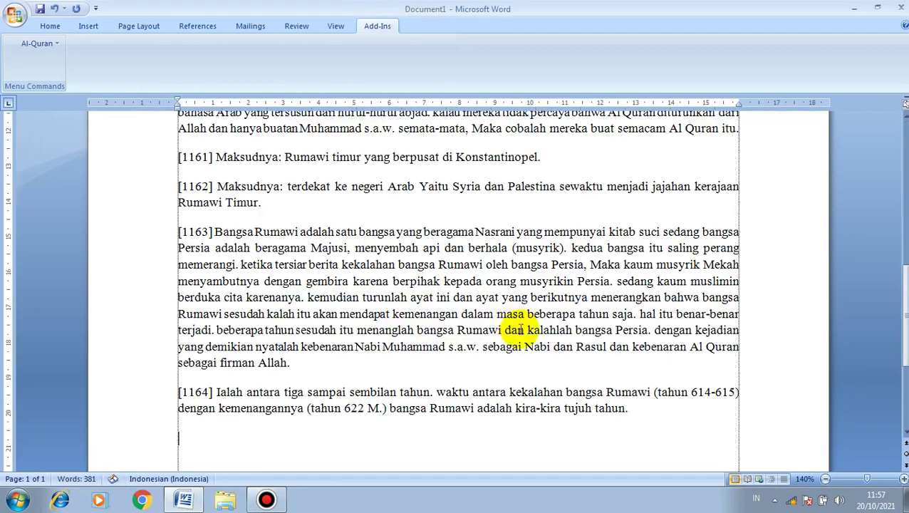
pyautogui.scroll(6, 543, 327)
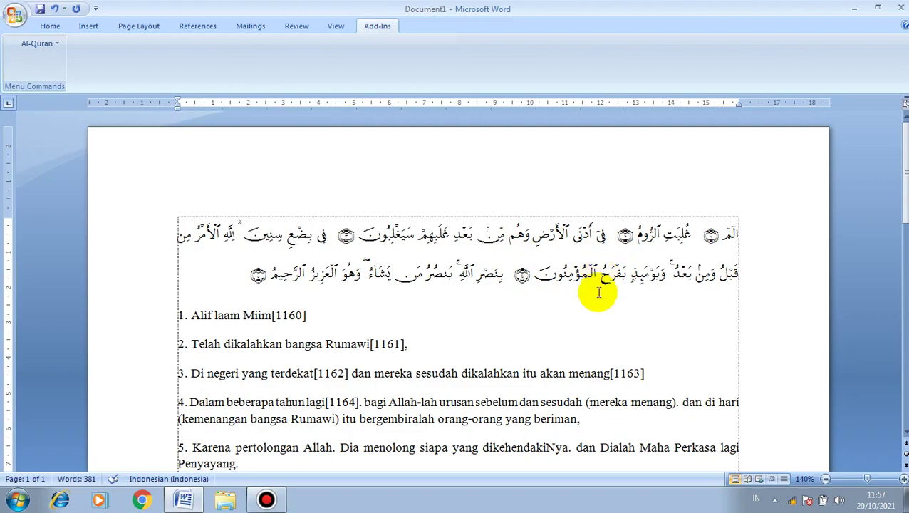
pyautogui.scroll(-10, 421, 304)
pyautogui.scroll(-7, 420, 320)
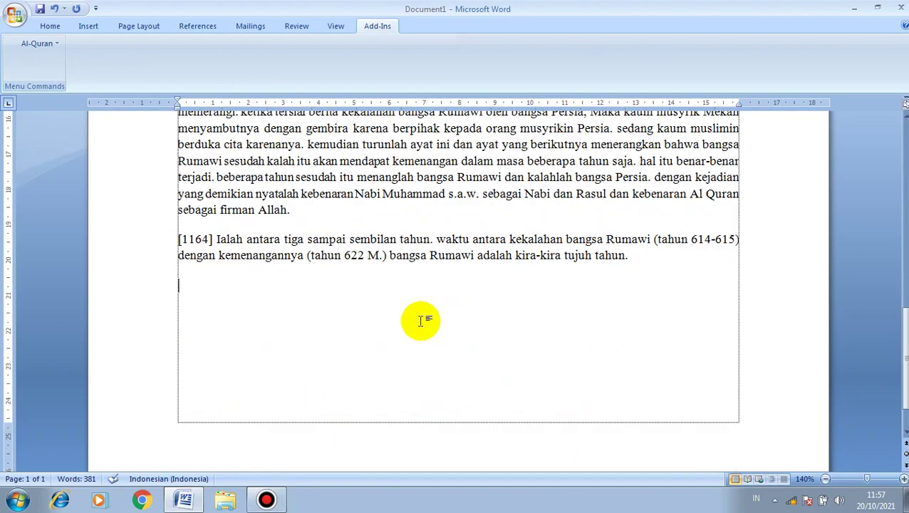
pyautogui.scroll(7, 563, 295)
pyautogui.scroll(3, 507, 249)
pyautogui.scroll(4, 492, 249)
pyautogui.scroll(-5, 498, 217)
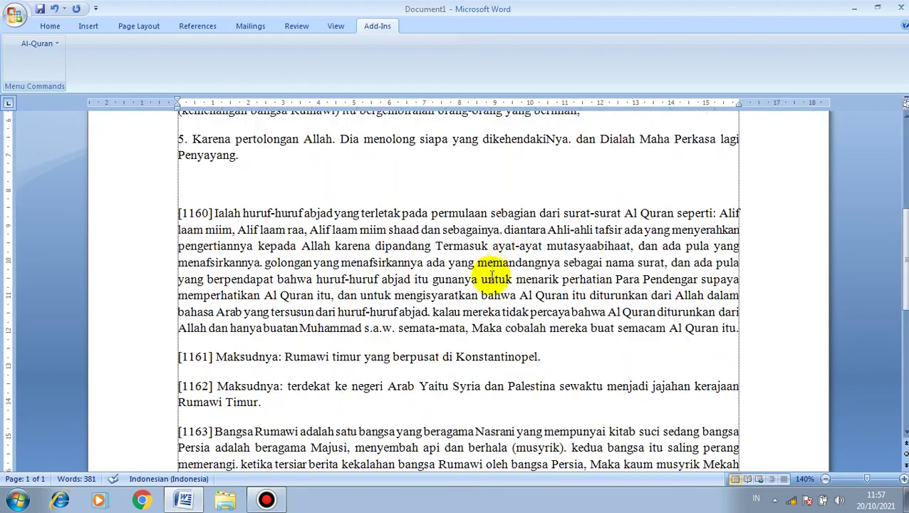
pyautogui.scroll(-8, 491, 321)
# Delete two characters at the end and insert a page break to begin page 2.
pyautogui.press('BackSpace')
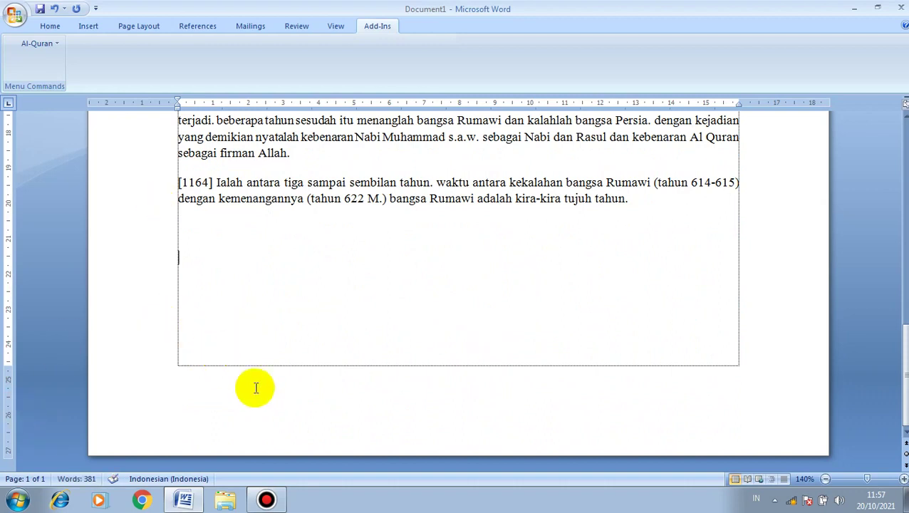
pyautogui.press('BackSpace')
pyautogui.hotkey('ctrl', 'Return')
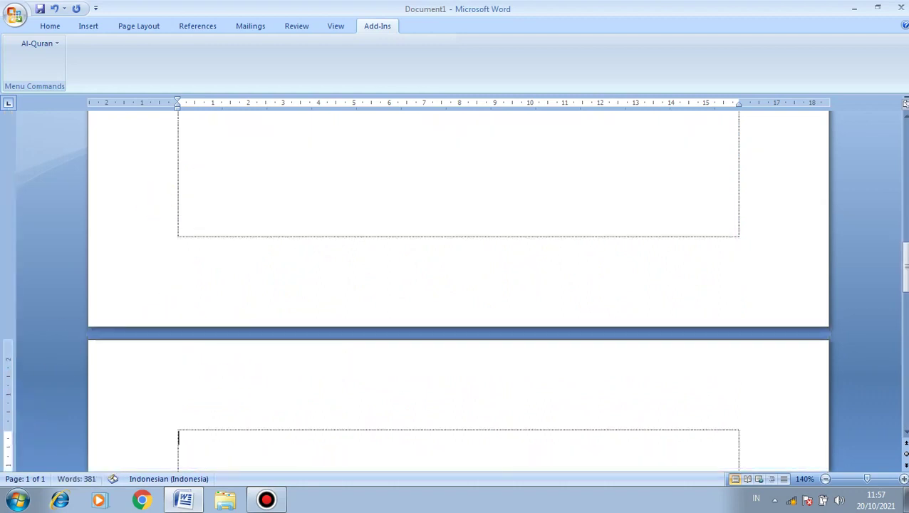
pyautogui.scroll(-5, 213, 296)
pyautogui.scroll(-3, 242, 240)
pyautogui.scroll(1, 242, 240)
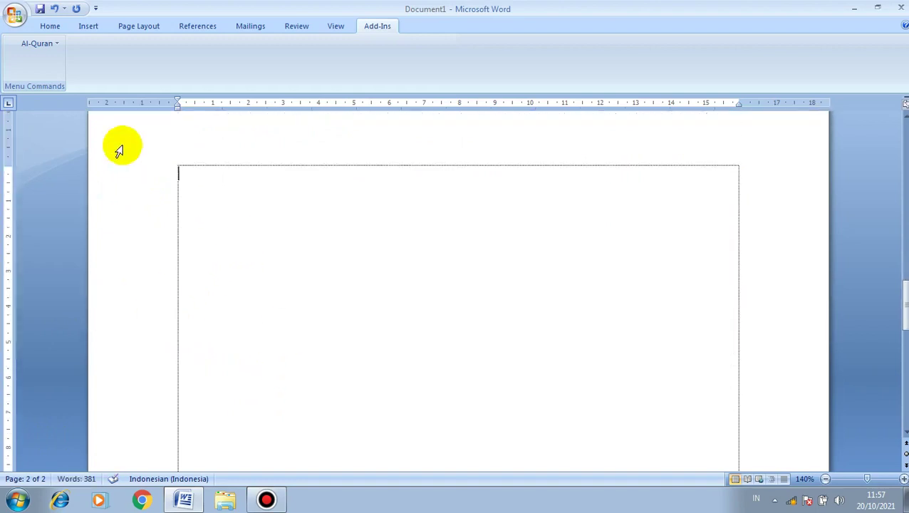
pyautogui.click(36, 47)
pyautogui.click(45, 61)
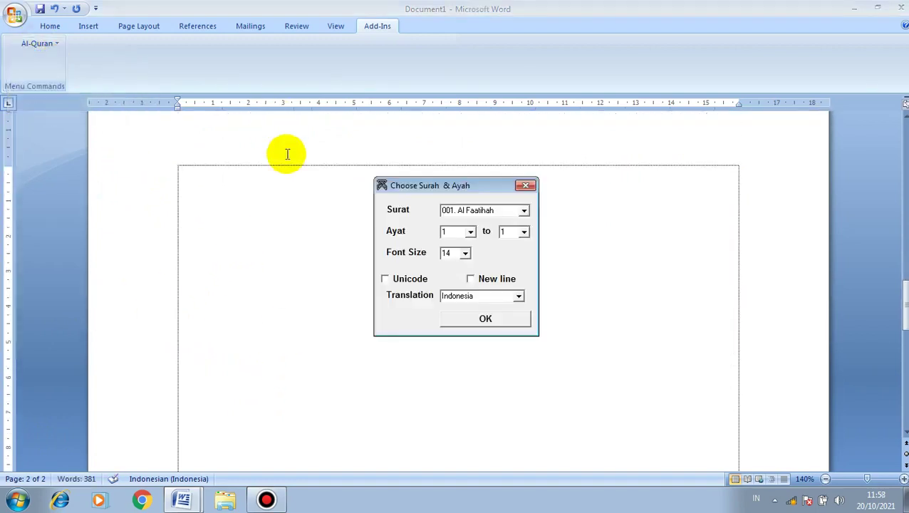
pyautogui.click(470, 233)
pyautogui.click(470, 233)
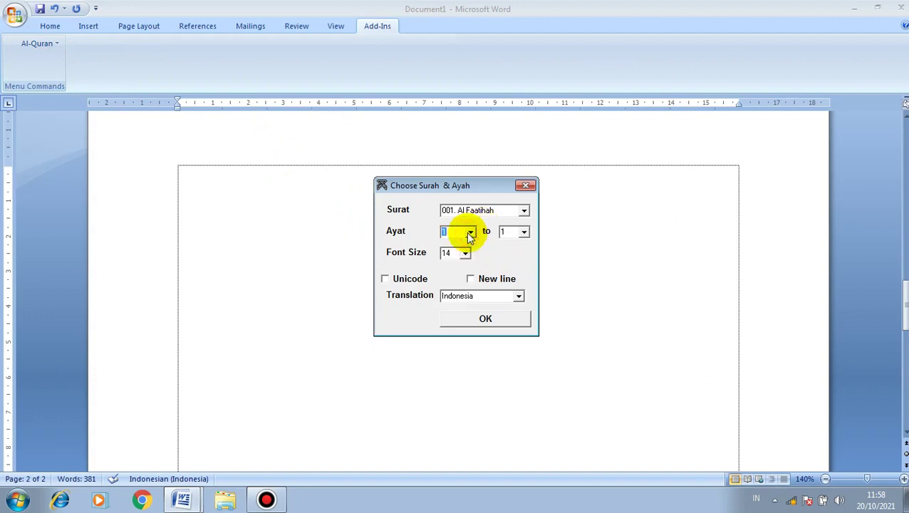
pyautogui.click(470, 232)
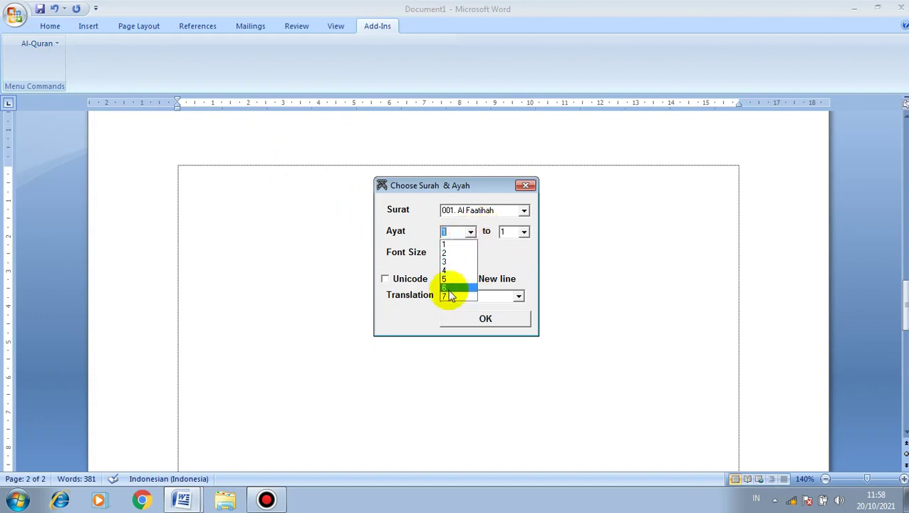
pyautogui.click(450, 296)
pyautogui.click(511, 231)
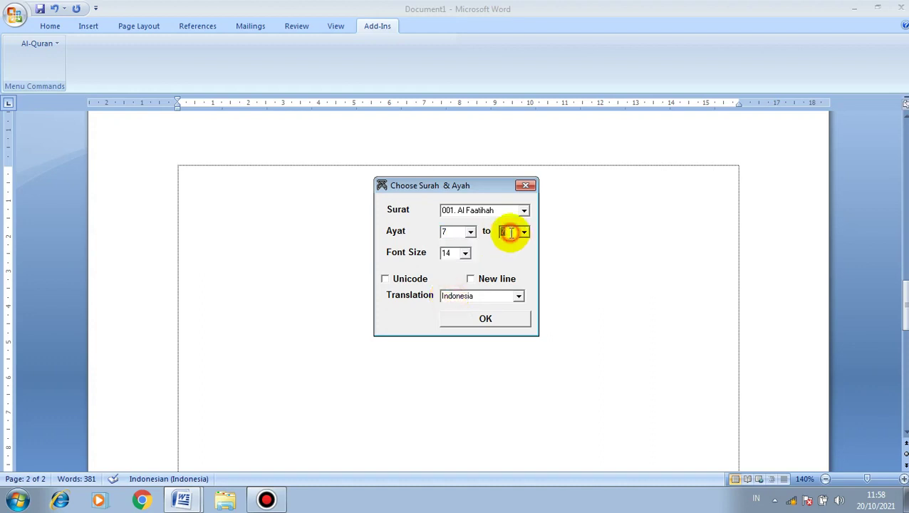
pyautogui.write('3')
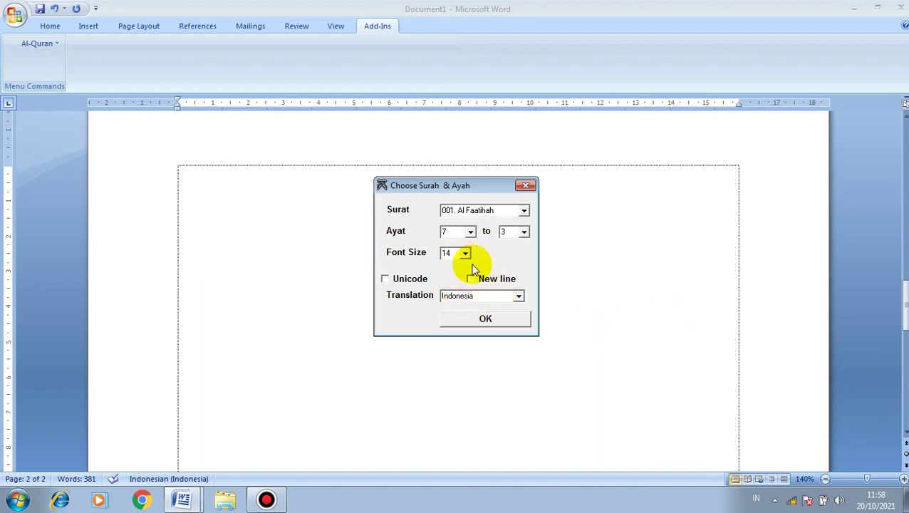
pyautogui.click(491, 317)
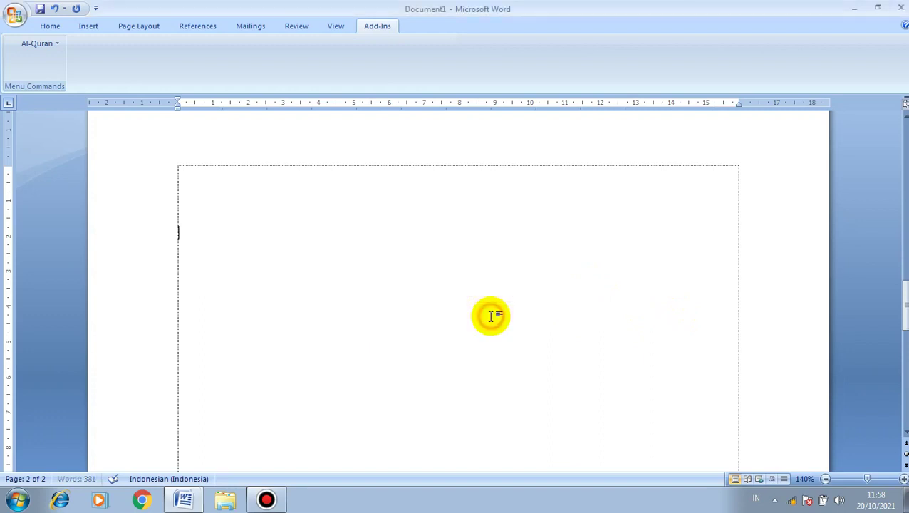
# On page 2, insert Al Faatihah ayat 1 to 4 with New line ticked and Indonesian translation.
pyautogui.click(188, 182)
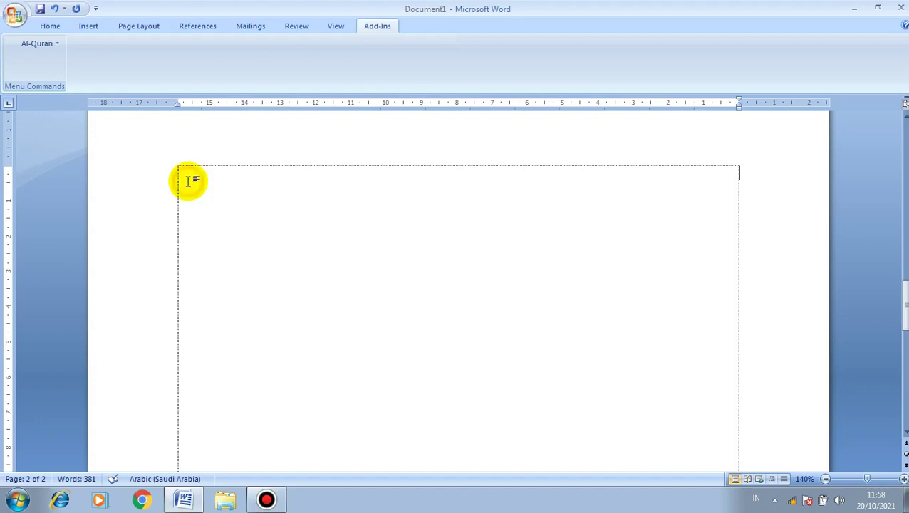
pyautogui.press('Up')
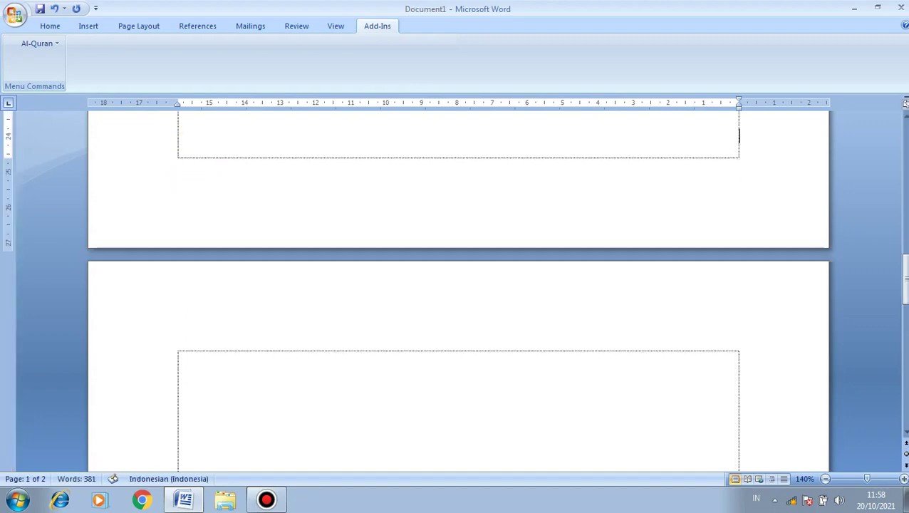
pyautogui.scroll(5, 314, 288)
pyautogui.scroll(-6, 314, 288)
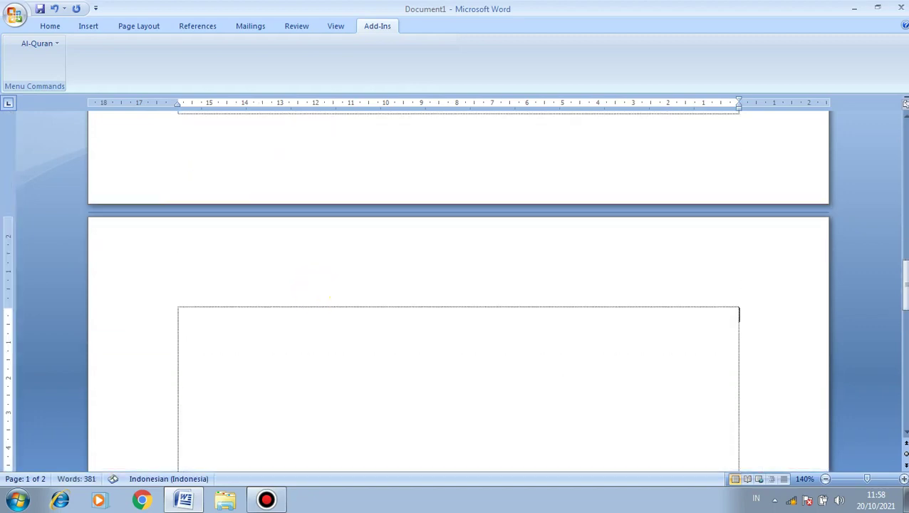
pyautogui.click(54, 45)
pyautogui.click(63, 59)
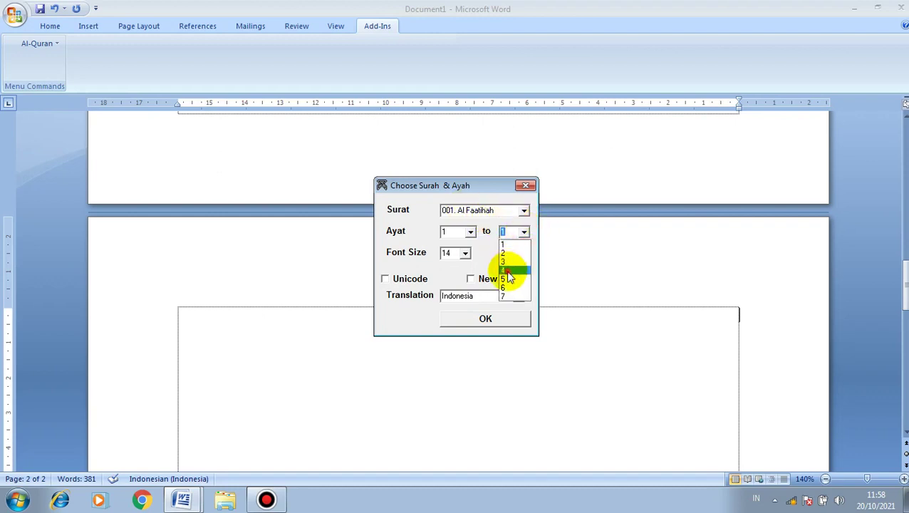
pyautogui.click(508, 270)
pyautogui.click(471, 279)
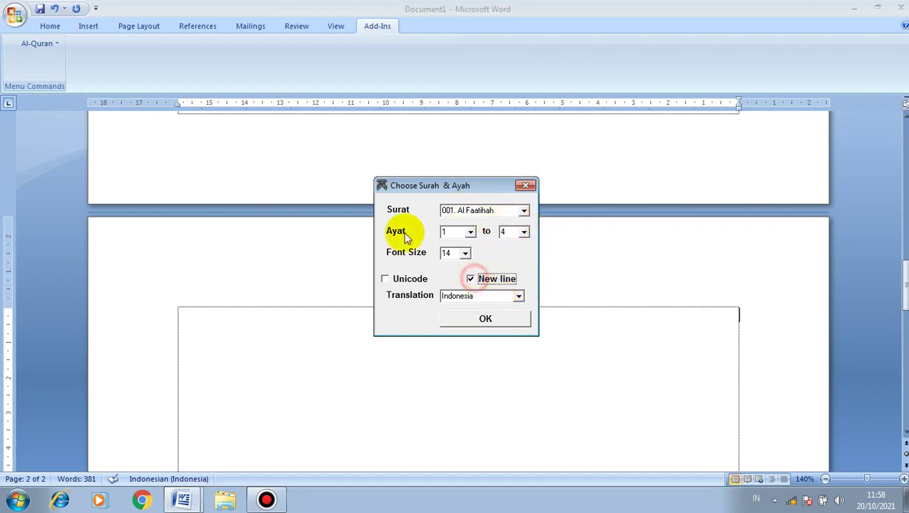
pyautogui.click(486, 320)
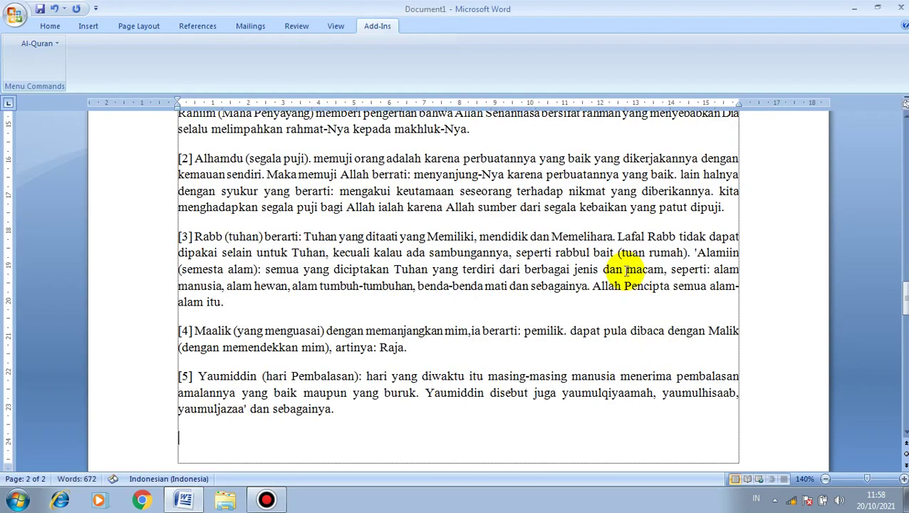
# Scroll through the Al Faatihah verses, briefly selecting the first two Arabic lines to inspect them.
pyautogui.scroll(3, 635, 257)
pyautogui.scroll(10, 663, 260)
pyautogui.scroll(3, 663, 261)
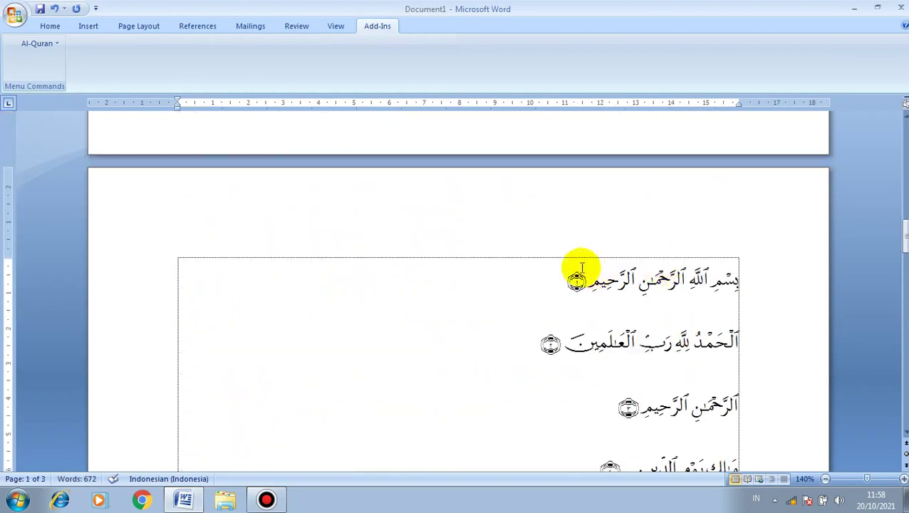
pyautogui.scroll(-2, 550, 236)
pyautogui.scroll(3, 709, 191)
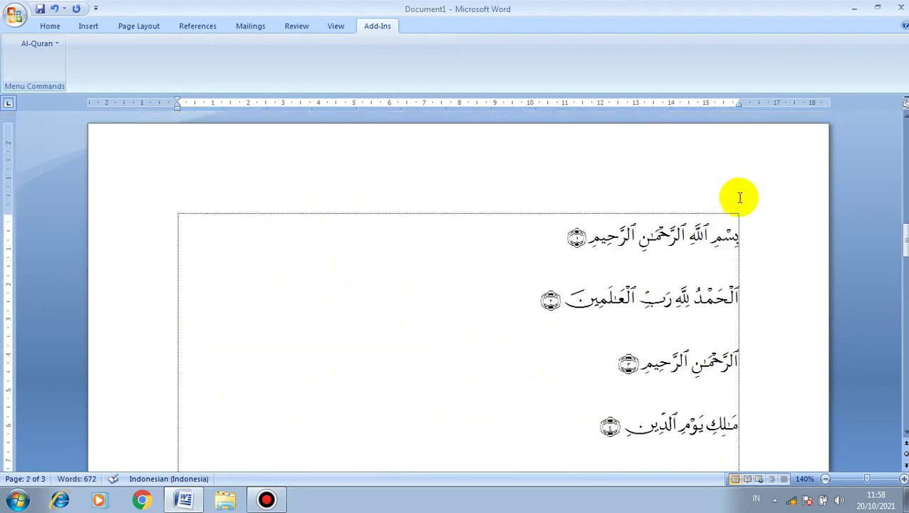
pyautogui.scroll(-1, 754, 318)
pyautogui.scroll(-1, 626, 363)
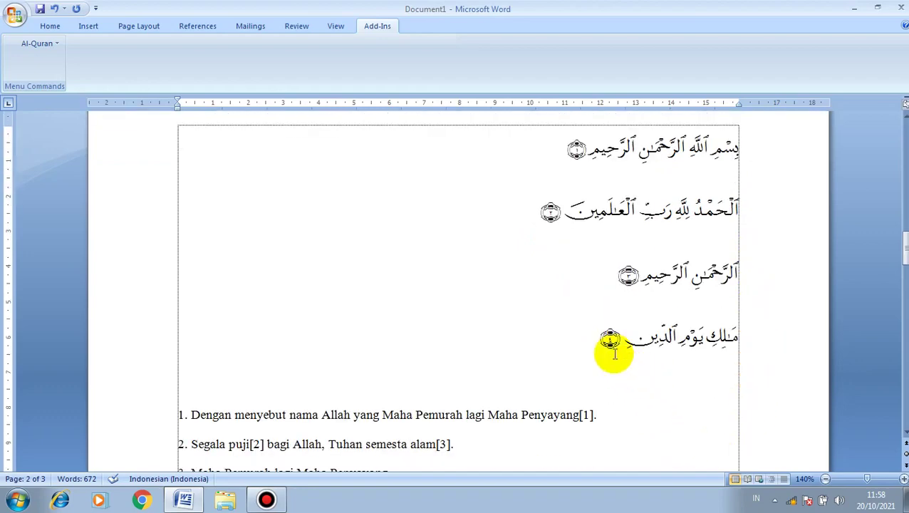
pyautogui.scroll(1, 752, 235)
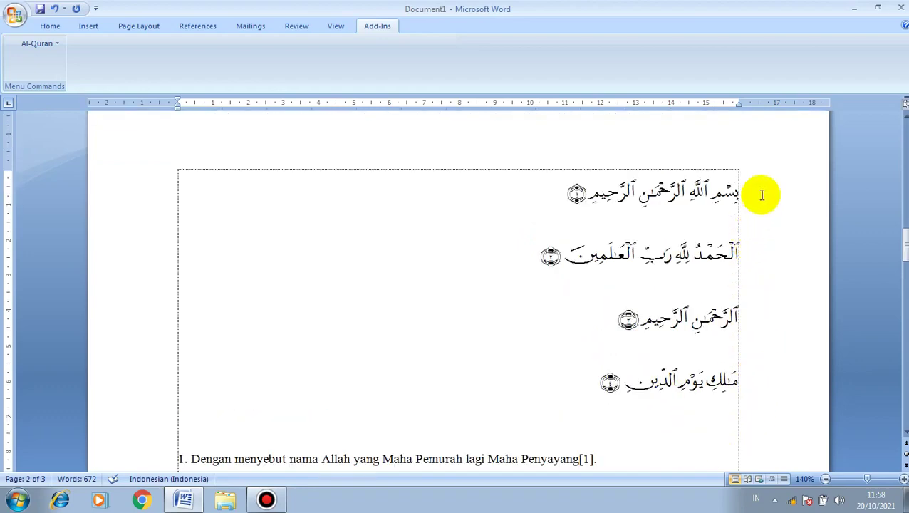
pyautogui.scroll(-1, 754, 221)
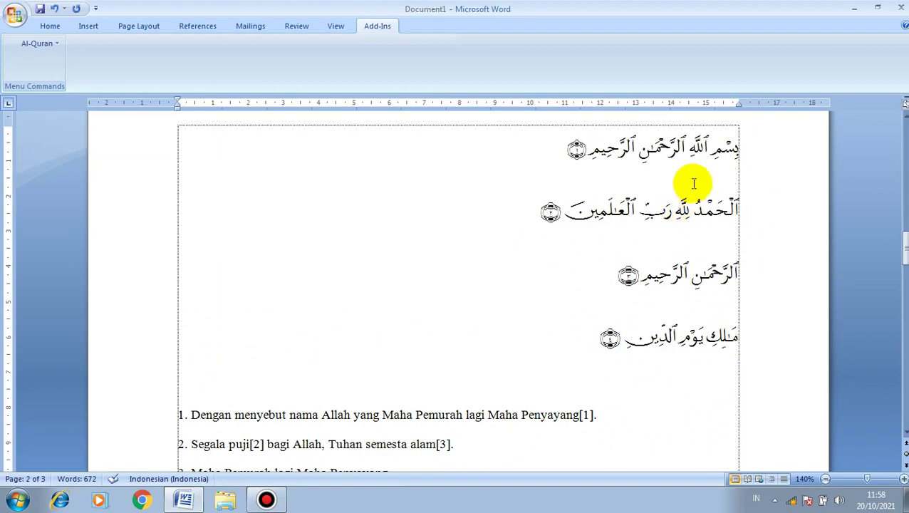
pyautogui.scroll(4, 790, 197)
pyautogui.moveTo(905, 231); pyautogui.dragTo(893, 117)
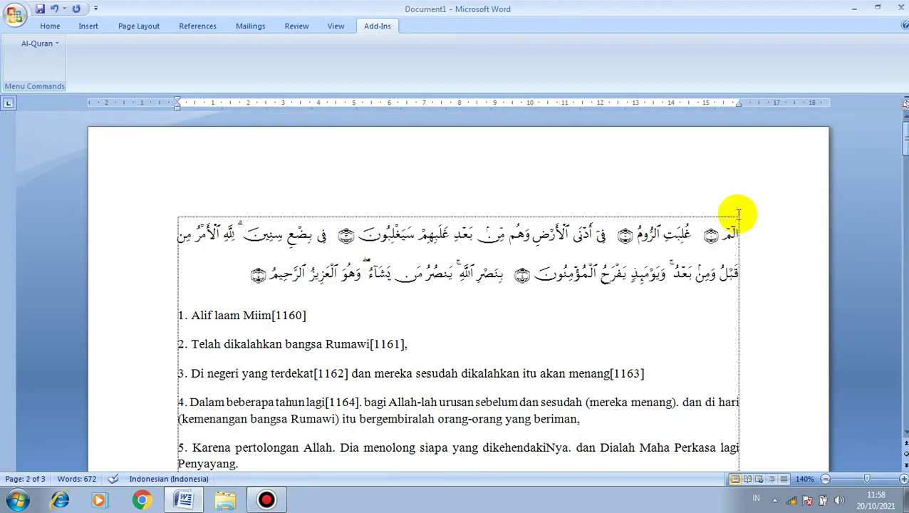
pyautogui.moveTo(228, 271); pyautogui.dragTo(740, 267)
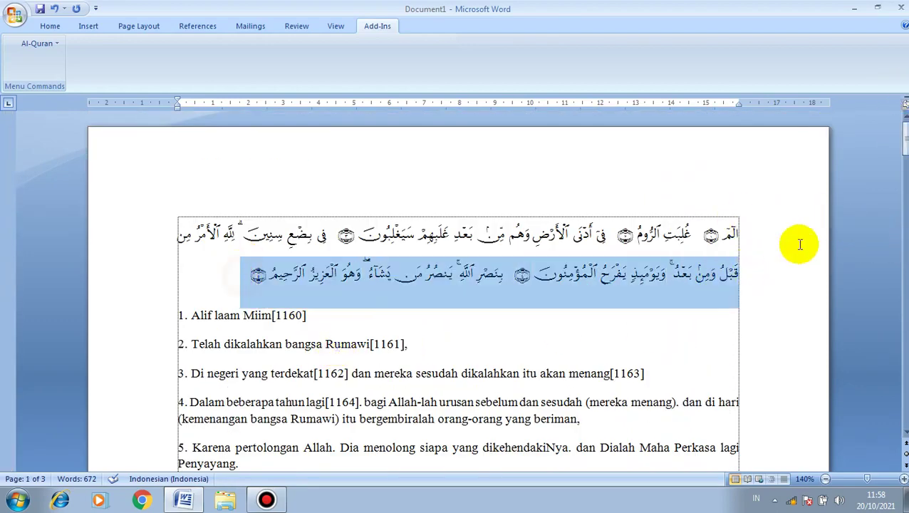
pyautogui.click(797, 207)
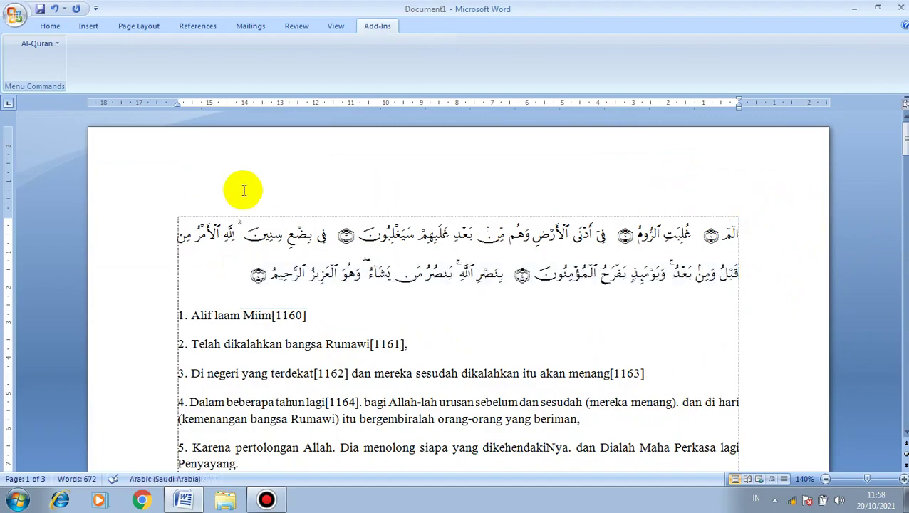
pyautogui.moveTo(180, 234); pyautogui.dragTo(688, 258)
pyautogui.click(742, 314)
# Scroll down to the blank third page and place the cursor at its top.
pyautogui.scroll(-6, 748, 299)
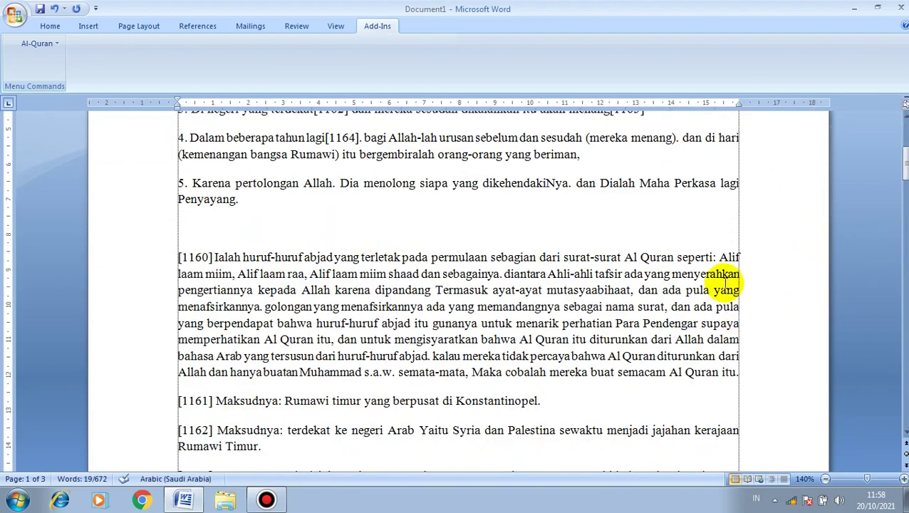
pyautogui.scroll(-5, 591, 235)
pyautogui.scroll(-5, 590, 321)
pyautogui.scroll(-5, 641, 377)
pyautogui.scroll(-10, 712, 406)
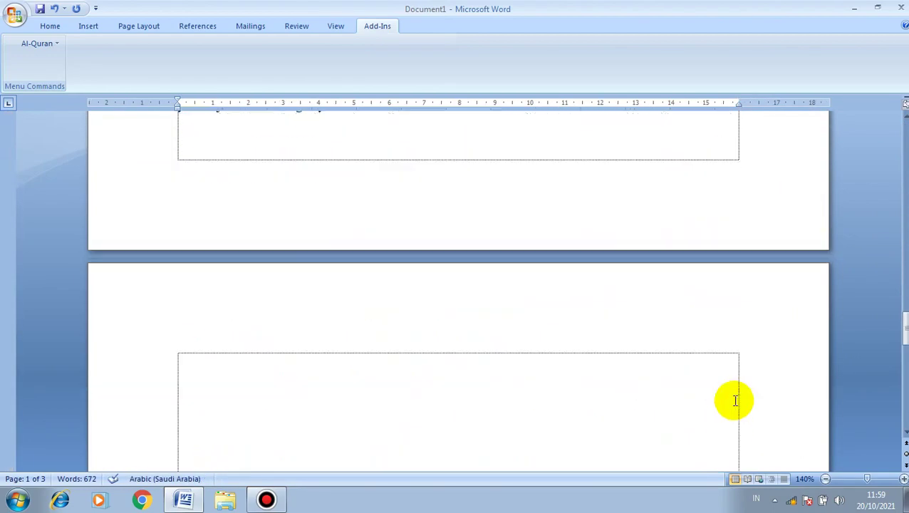
pyautogui.scroll(-2, 641, 356)
pyautogui.click(519, 301)
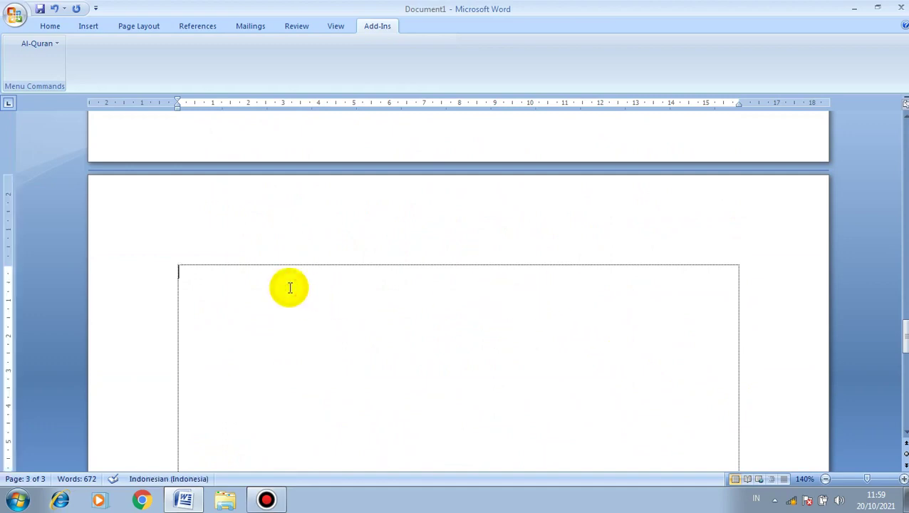
# Insert Al Faatihah ayat 1 to 6 as Unicode Arabic with Indonesian translation on page 3.
pyautogui.click(39, 43)
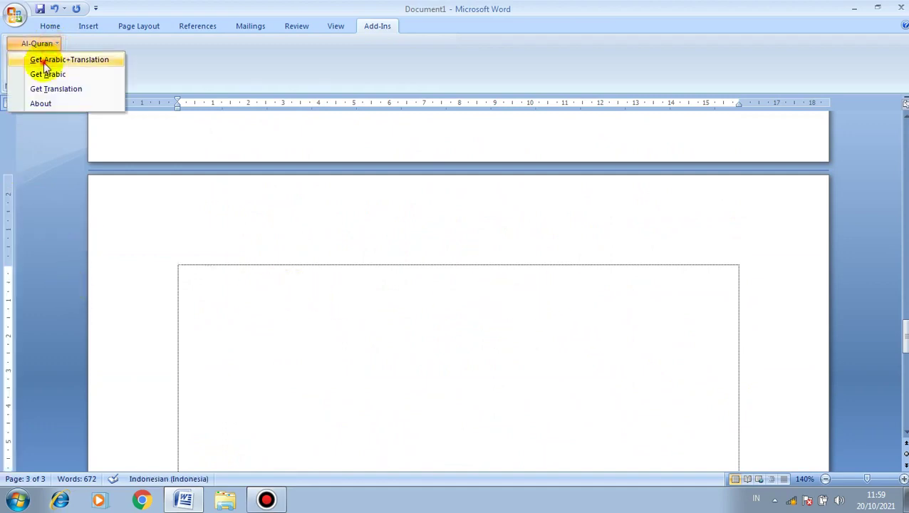
pyautogui.click(43, 60)
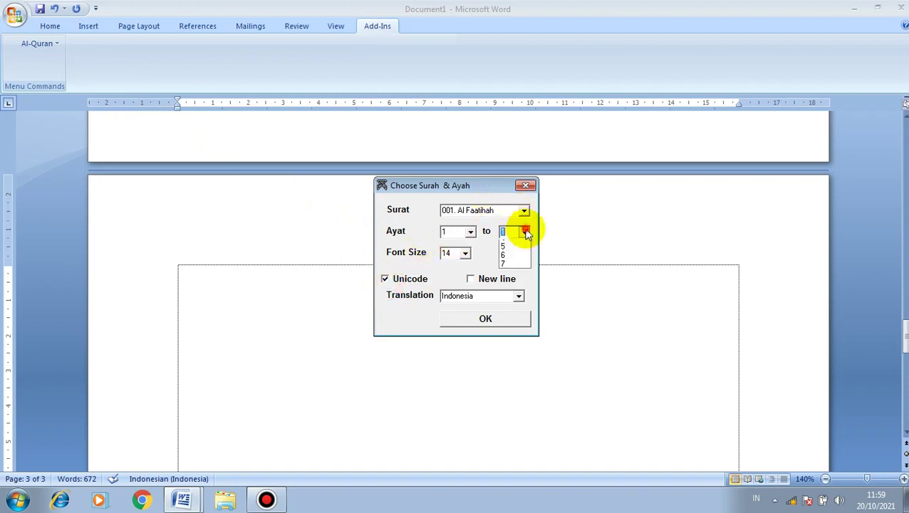
pyautogui.click(511, 288)
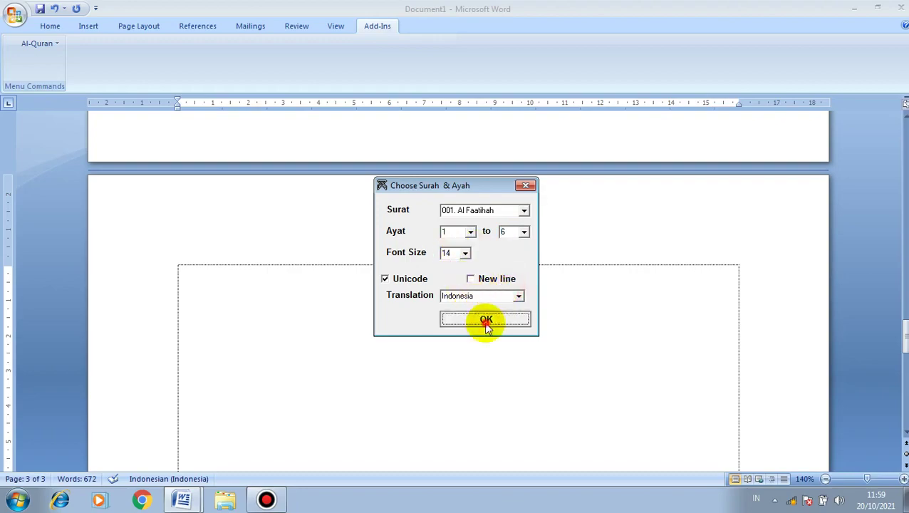
pyautogui.click(487, 327)
pyautogui.scroll(3, 512, 237)
# Insert a page break after footnote [8] so an empty page 4 begins.
pyautogui.scroll(4, 513, 237)
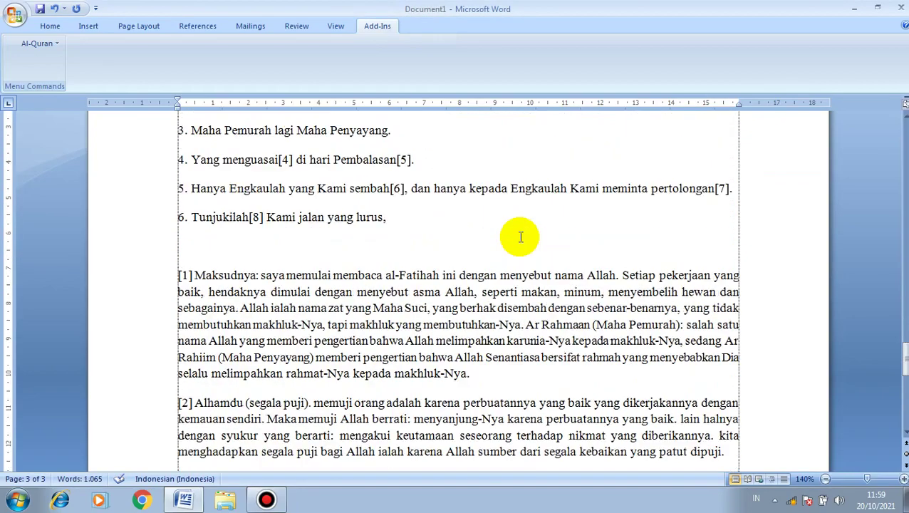
pyautogui.scroll(4, 520, 237)
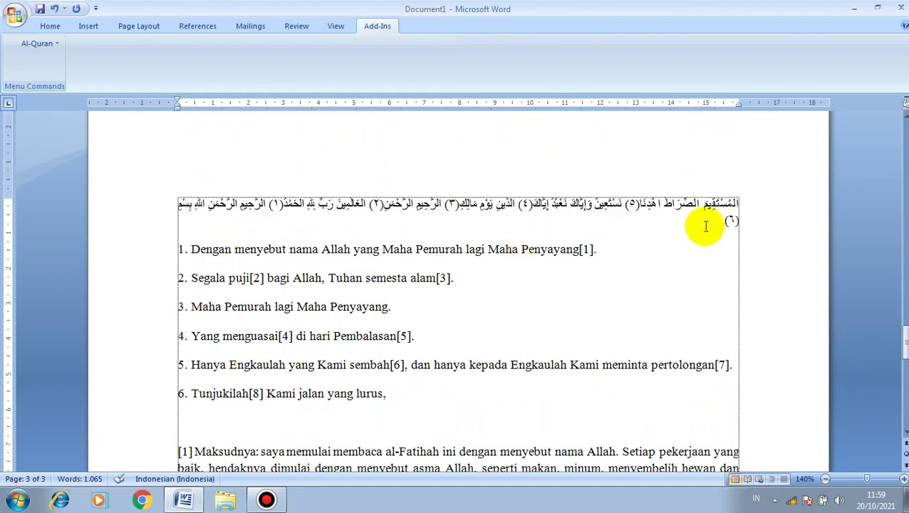
pyautogui.scroll(2, 623, 223)
pyautogui.scroll(-10, 639, 212)
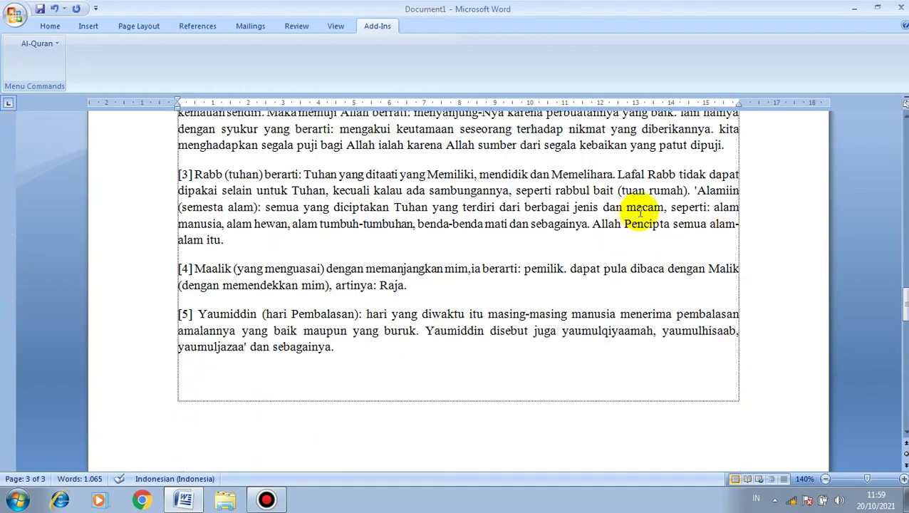
pyautogui.scroll(10, 639, 207)
pyautogui.scroll(5, 639, 205)
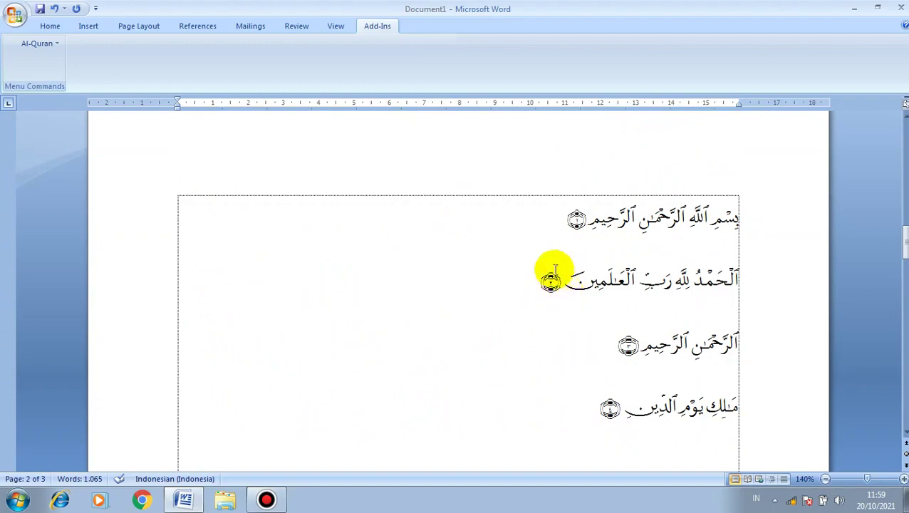
pyautogui.scroll(-5, 645, 304)
pyautogui.scroll(-5, 664, 331)
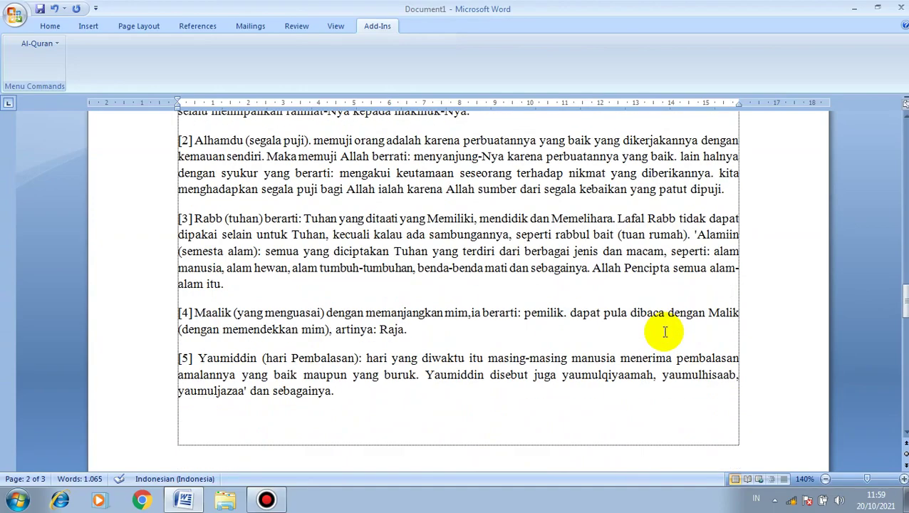
pyautogui.scroll(-5, 665, 331)
pyautogui.scroll(-3, 635, 300)
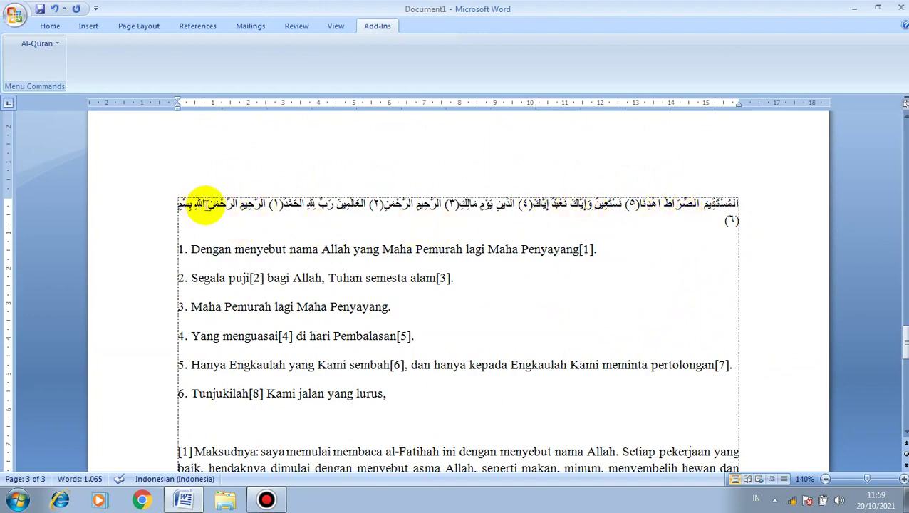
pyautogui.scroll(-5, 606, 233)
pyautogui.scroll(3, 330, 236)
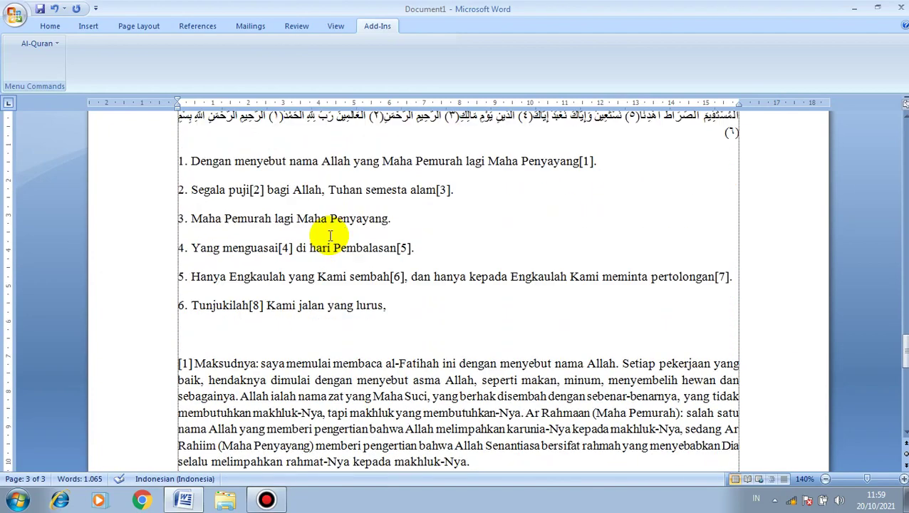
pyautogui.scroll(4, 299, 231)
pyautogui.scroll(3, 243, 217)
pyautogui.scroll(-1, 321, 285)
pyautogui.scroll(-12, 434, 356)
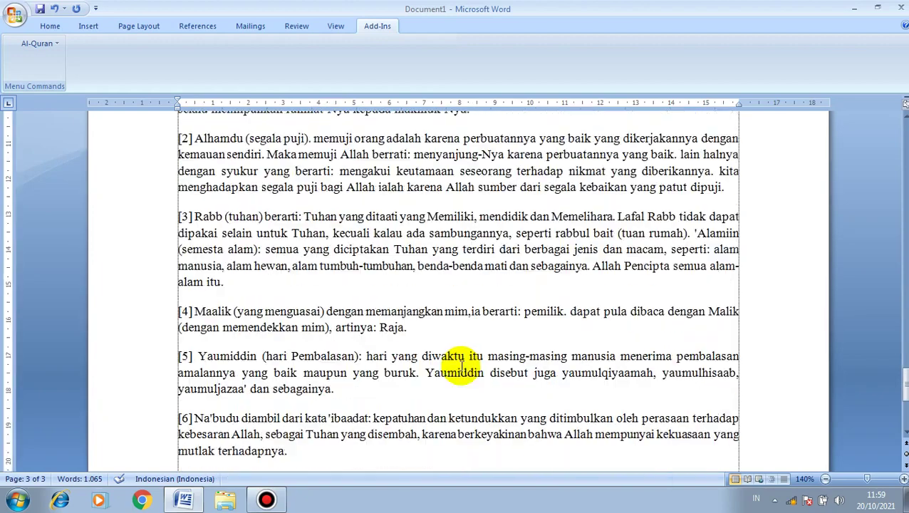
pyautogui.scroll(-5, 460, 365)
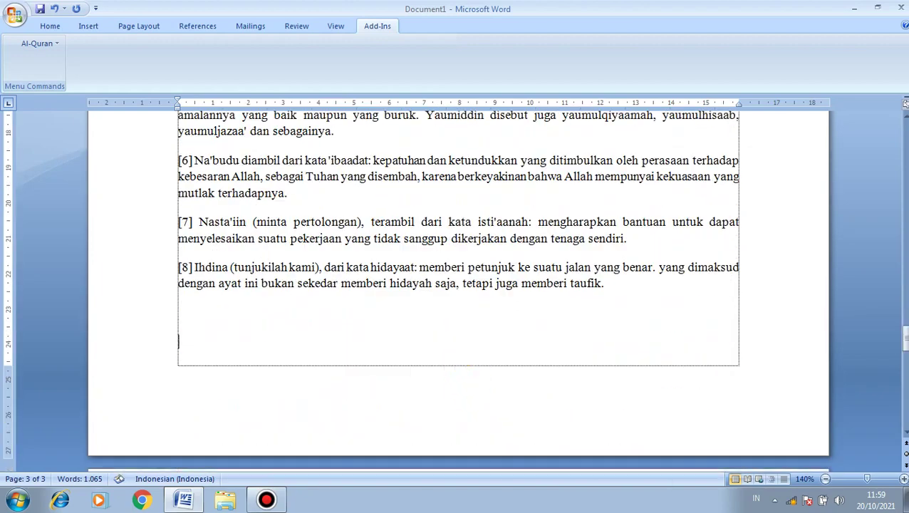
pyautogui.hotkey('ctrl', 'Return')
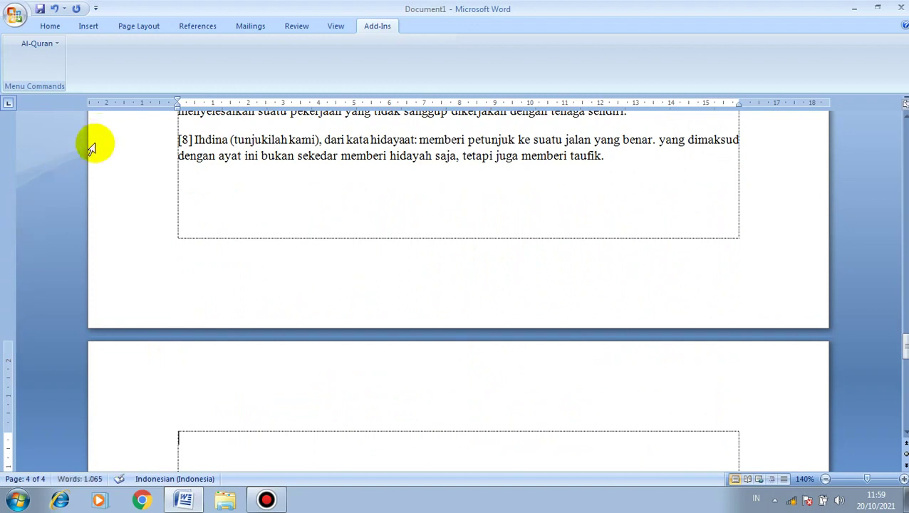
pyautogui.click(56, 46)
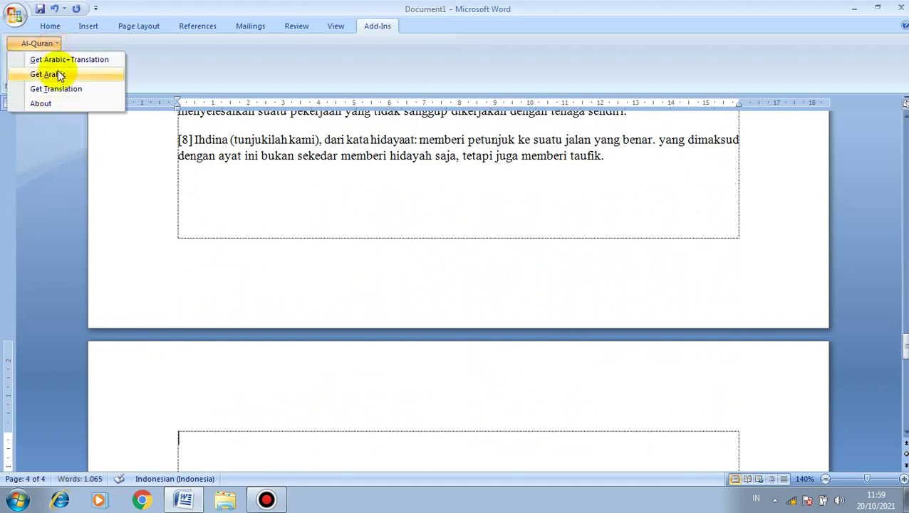
pyautogui.click(60, 76)
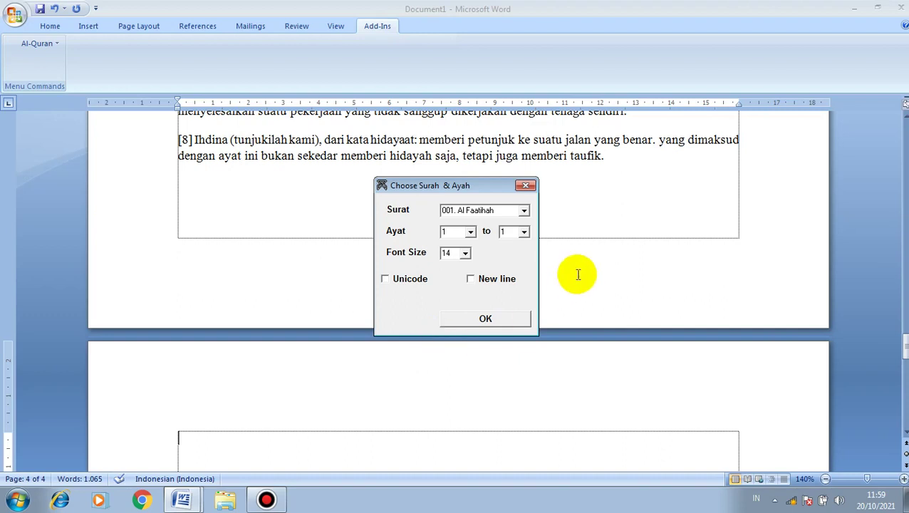
pyautogui.click(524, 212)
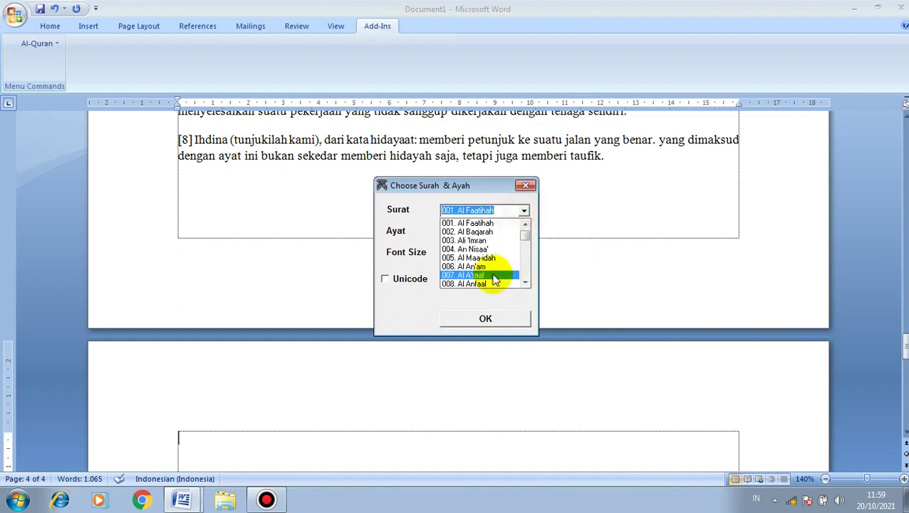
pyautogui.scroll(-1, 491, 274)
pyautogui.scroll(-4, 491, 274)
pyautogui.click(480, 278)
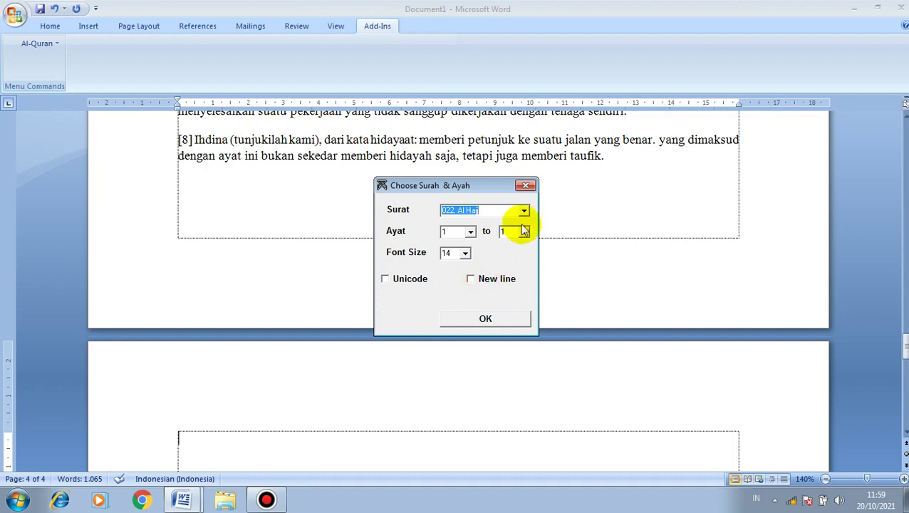
pyautogui.click(523, 231)
pyautogui.click(504, 298)
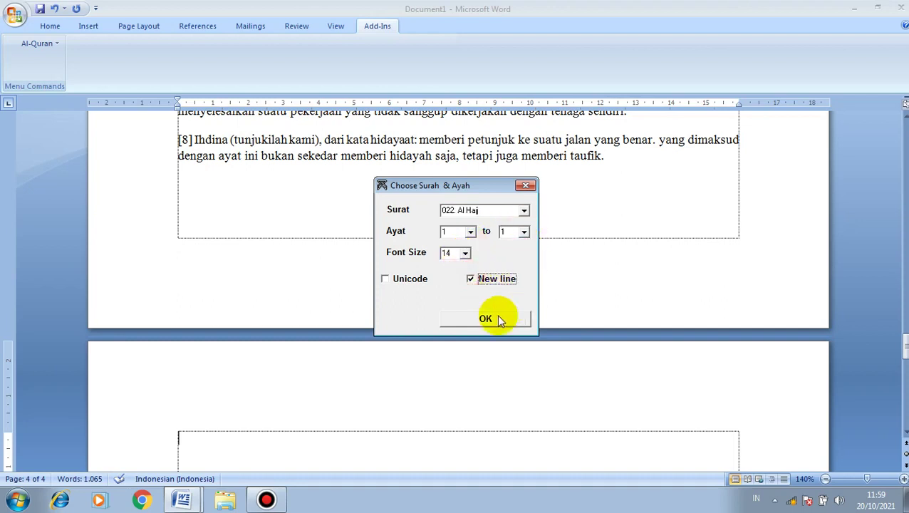
pyautogui.click(524, 184)
pyautogui.click(485, 319)
pyautogui.scroll(3, 648, 304)
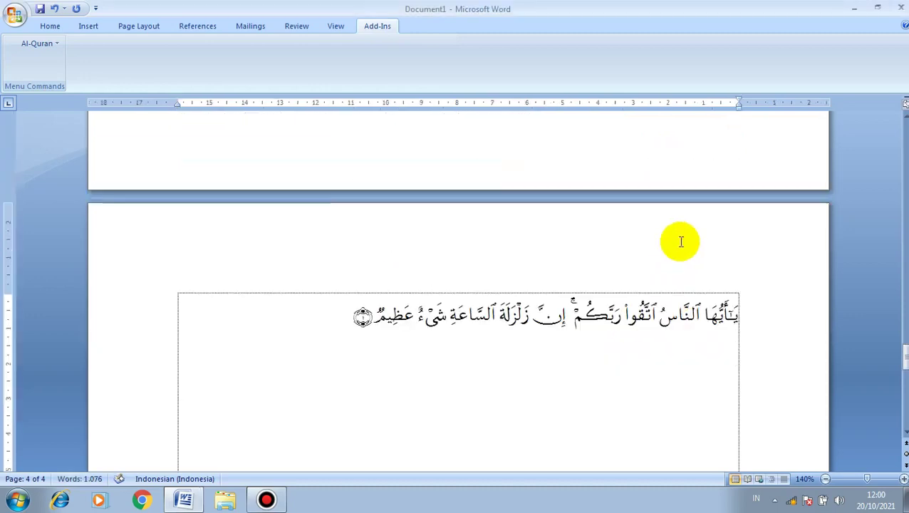
pyautogui.scroll(5, 679, 239)
pyautogui.scroll(-6, 682, 235)
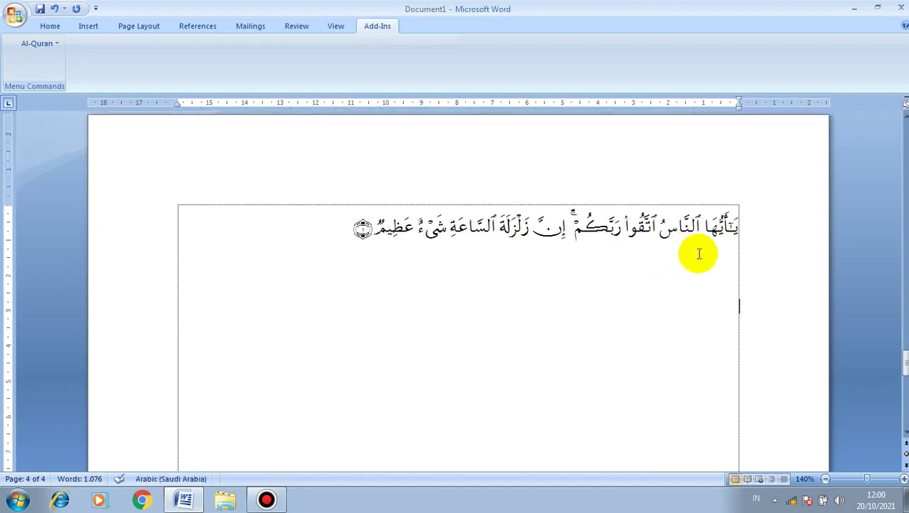
pyautogui.scroll(-5, 698, 254)
pyautogui.scroll(3, 703, 274)
pyautogui.scroll(3, 700, 261)
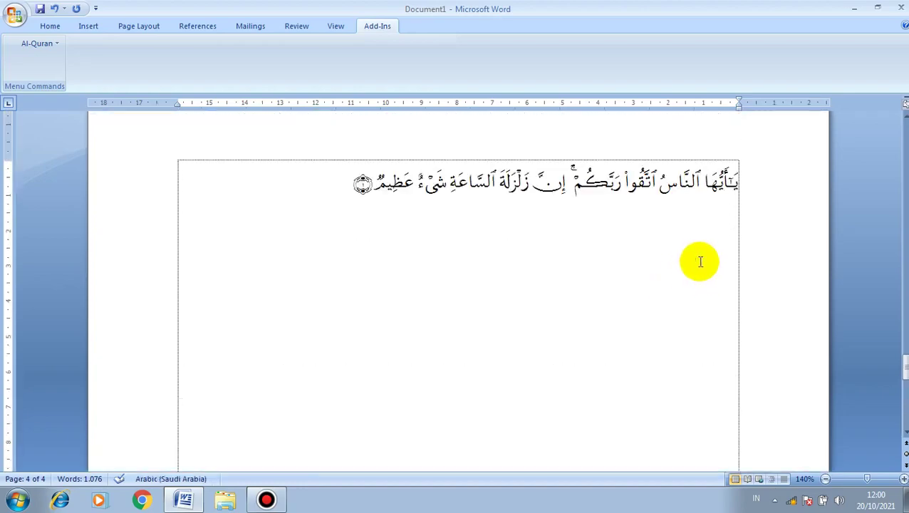
pyautogui.scroll(3, 700, 261)
pyautogui.scroll(3, 700, 261)
pyautogui.scroll(3, 696, 206)
pyautogui.scroll(3, 691, 213)
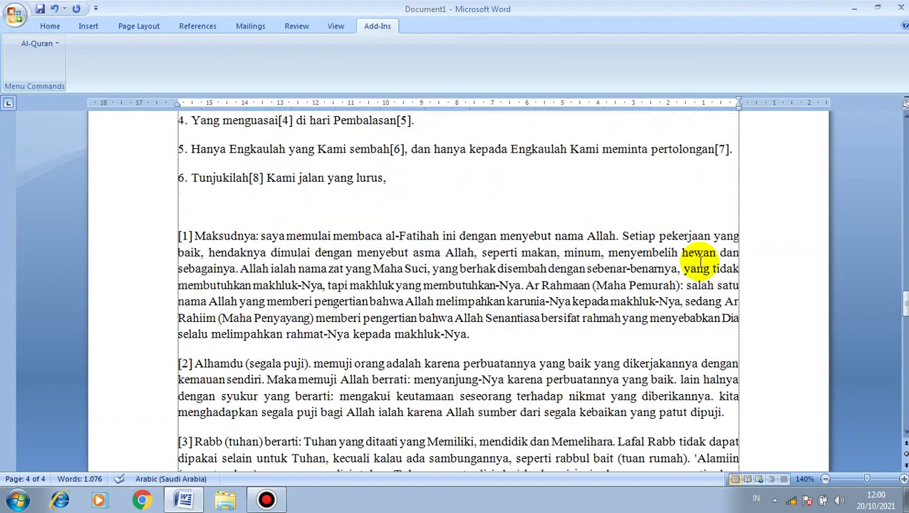
pyautogui.scroll(-3, 673, 320)
pyautogui.scroll(-5, 652, 377)
pyautogui.scroll(3, 705, 262)
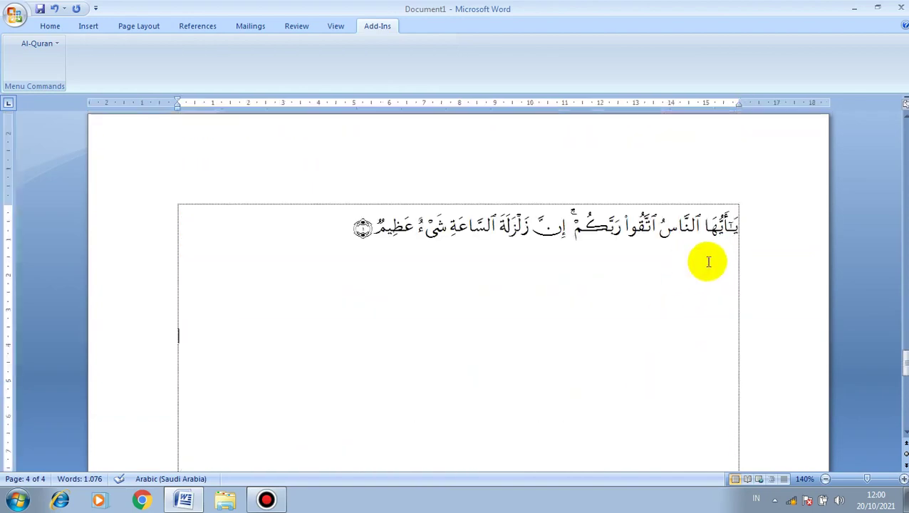
pyautogui.click(709, 266)
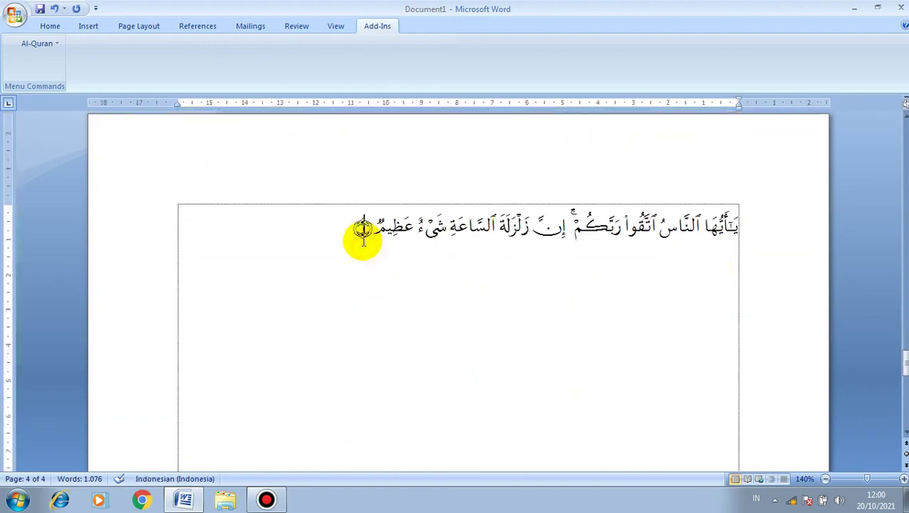
pyautogui.moveTo(332, 230); pyautogui.dragTo(653, 239)
pyautogui.click(826, 208)
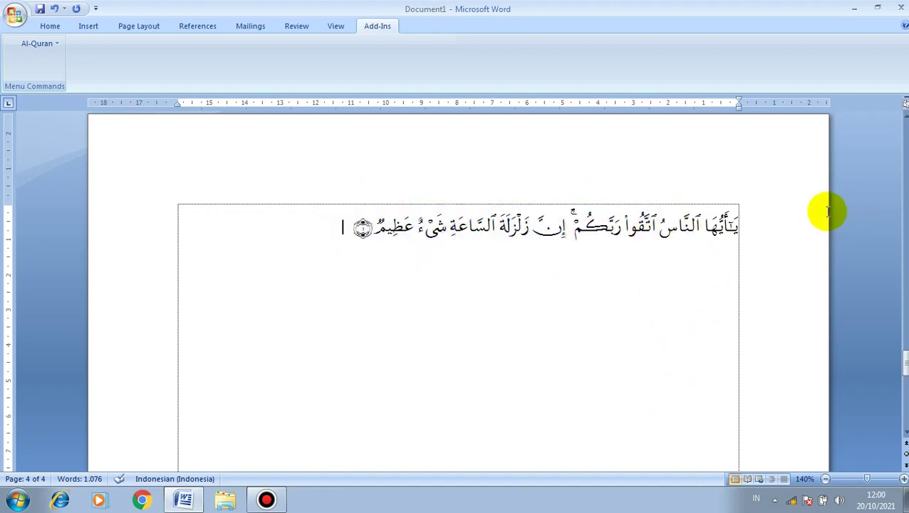
pyautogui.tripleClick(719, 228)
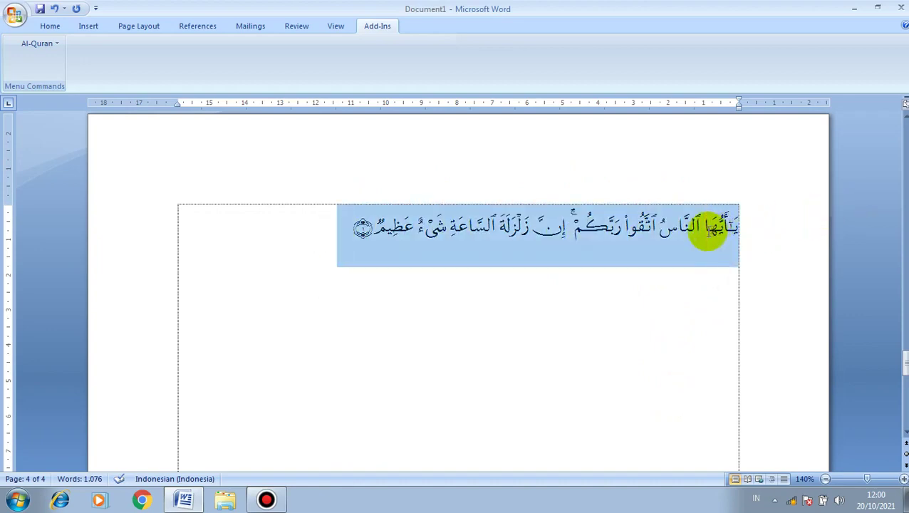
pyautogui.press('Delete')
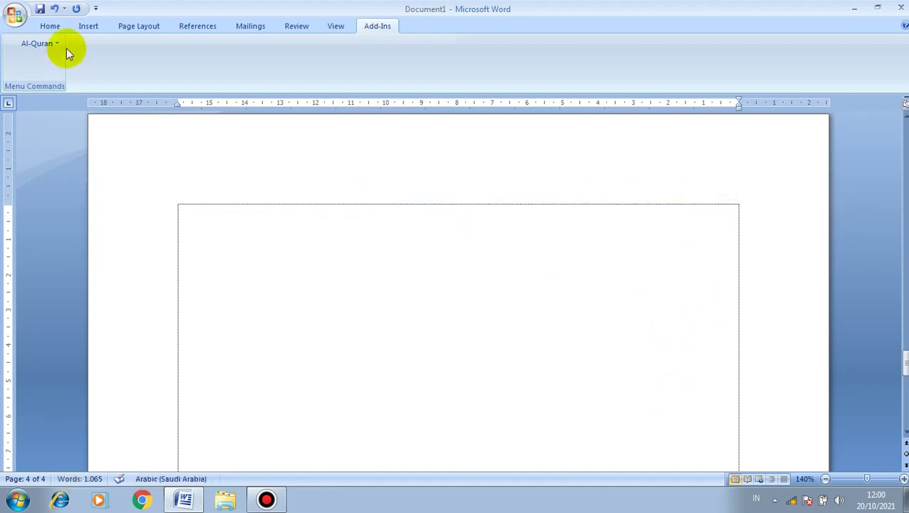
# Insert Al Faatihah verses 1 to 6 in Arabic with the Al-Quran add-in's Get Arabic command.
pyautogui.click(43, 43)
pyautogui.click(48, 74)
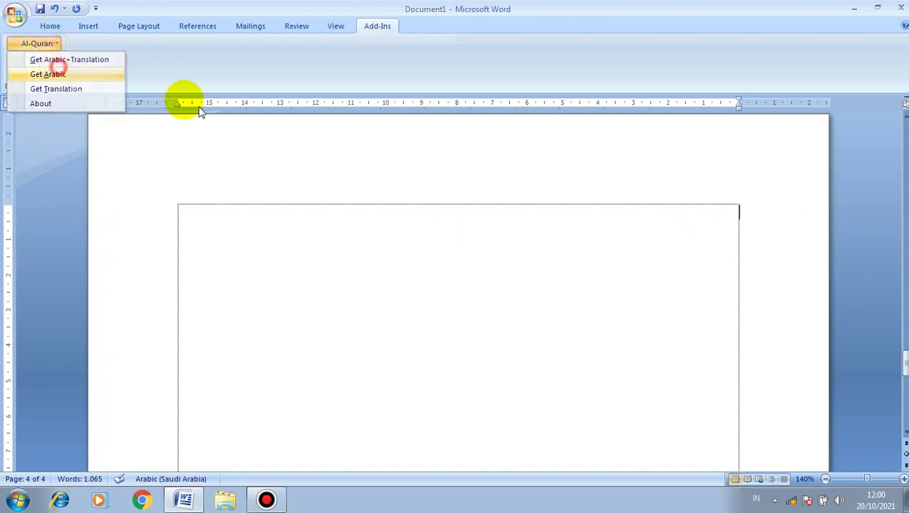
pyautogui.click(524, 231)
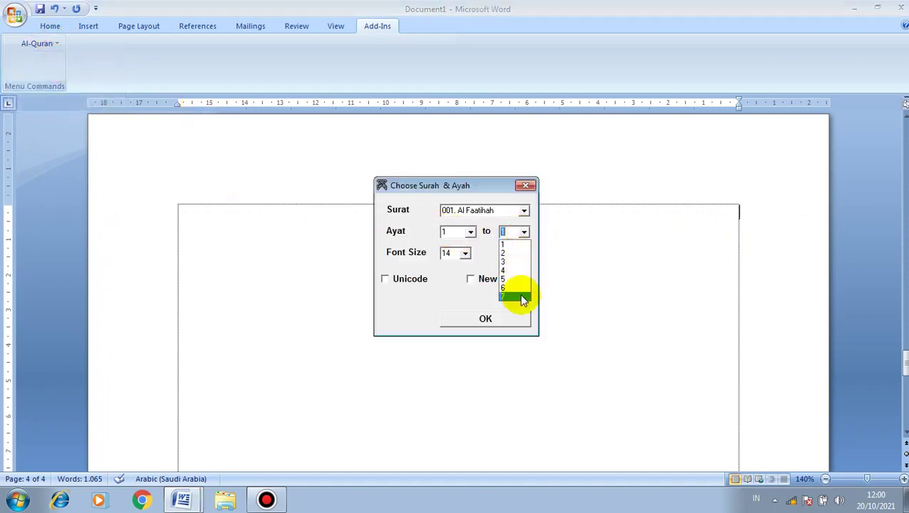
pyautogui.click(513, 289)
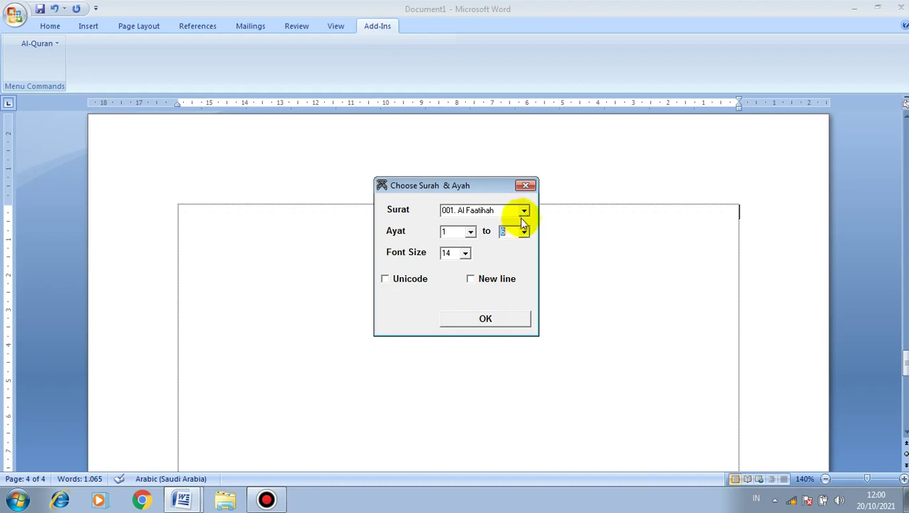
pyautogui.click(485, 320)
# Delete verses 2–6, leaving only Al Faatihah's opening Arabic verse.
pyautogui.scroll(4, 623, 304)
pyautogui.scroll(1, 700, 304)
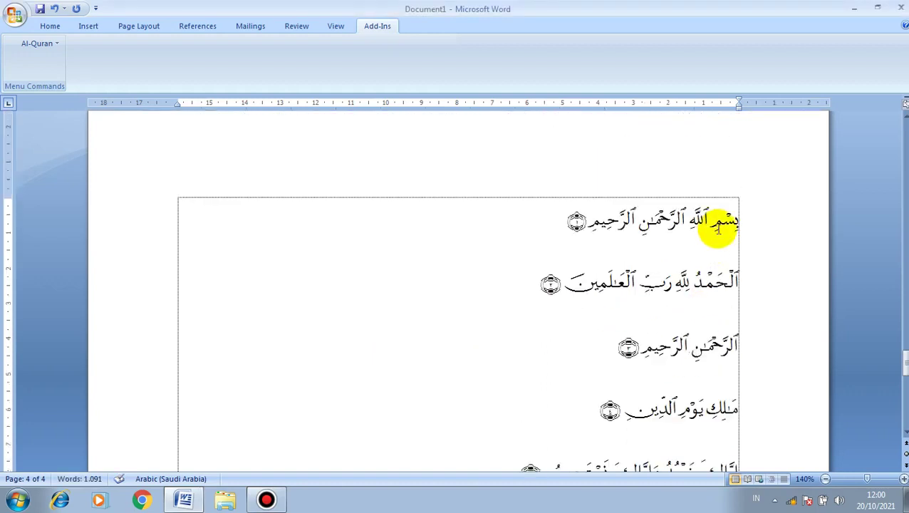
pyautogui.scroll(-4, 705, 285)
pyautogui.scroll(-1, 669, 342)
pyautogui.scroll(-3, 649, 371)
pyautogui.scroll(-4, 648, 377)
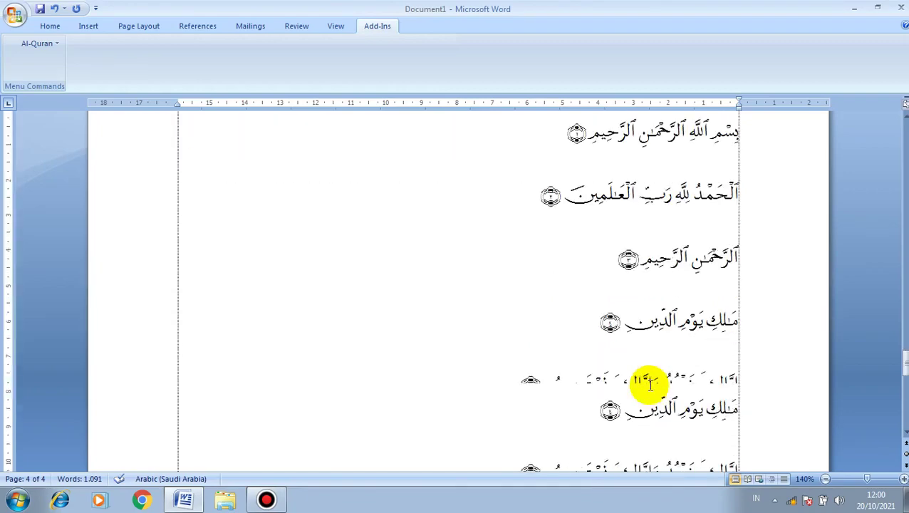
pyautogui.scroll(1, 648, 384)
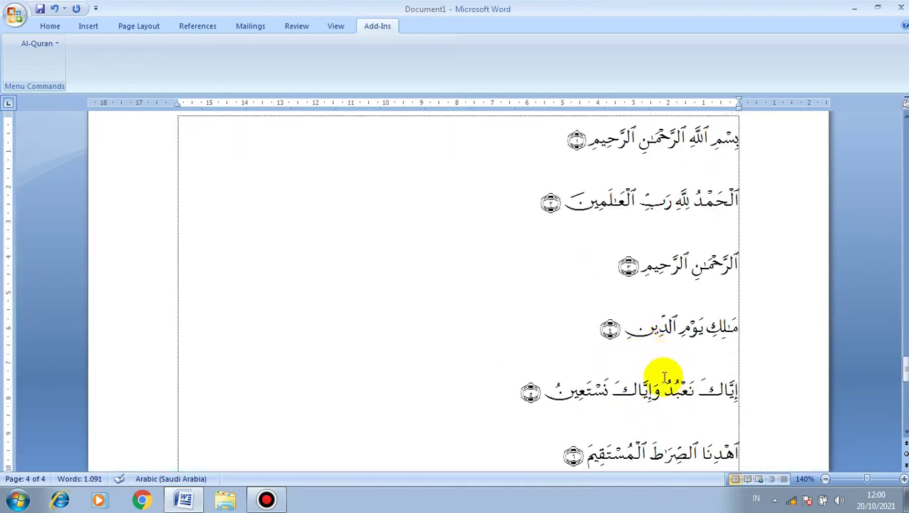
pyautogui.scroll(3, 663, 378)
pyautogui.moveTo(548, 269); pyautogui.dragTo(680, 302)
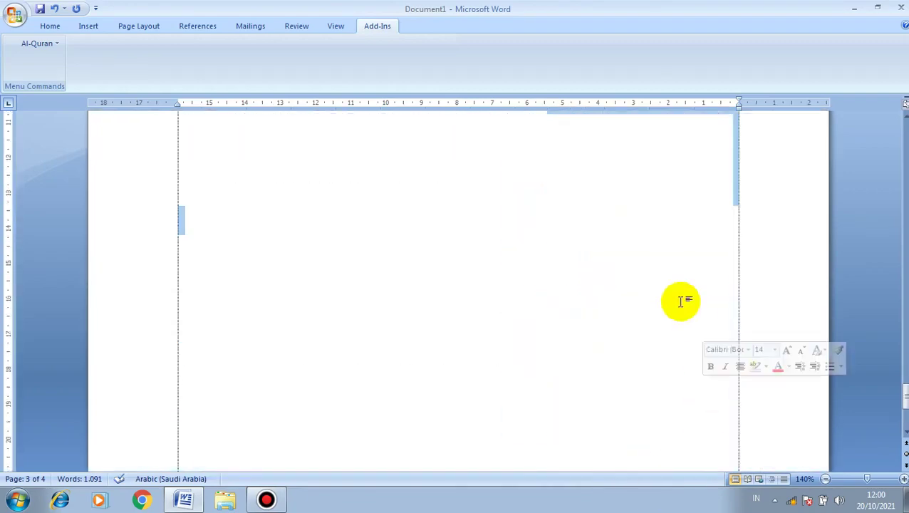
pyautogui.scroll(3, 741, 290)
pyautogui.scroll(1, 770, 223)
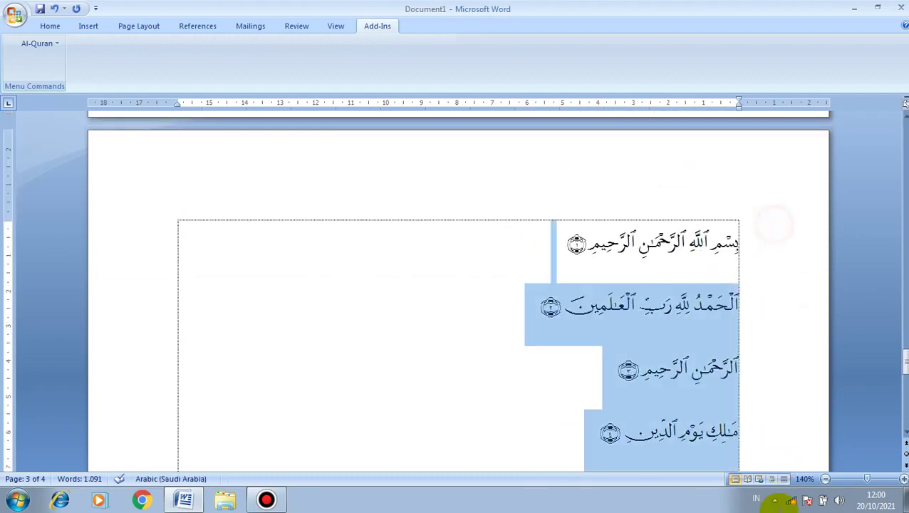
pyautogui.scroll(-3, 774, 320)
pyautogui.press('Delete')
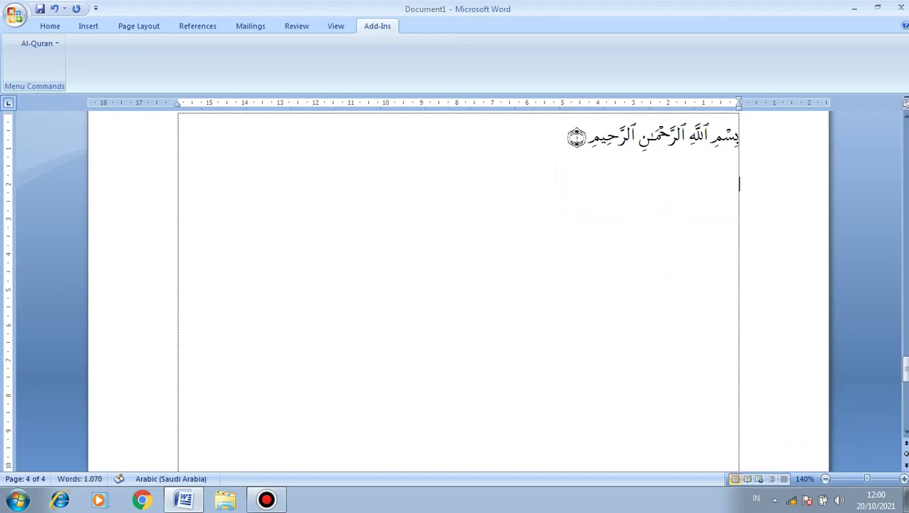
# Insert the Indonesian translation of 108. Al Kautsar, verses 1 to 3, with footnotes.
pyautogui.click(29, 43)
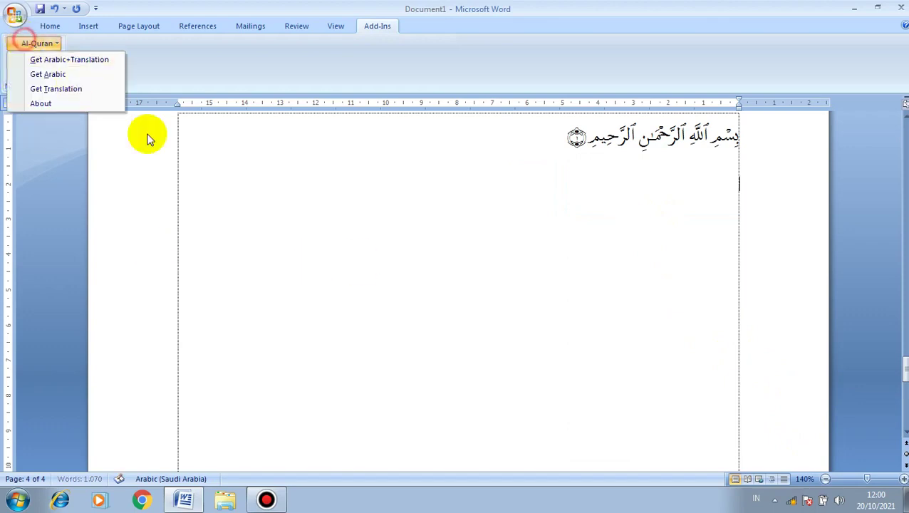
pyautogui.click(79, 88)
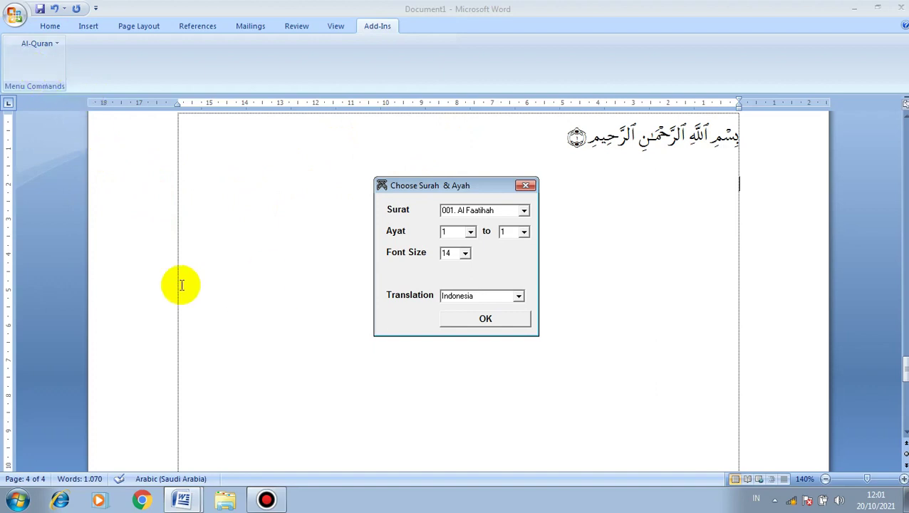
pyautogui.click(523, 212)
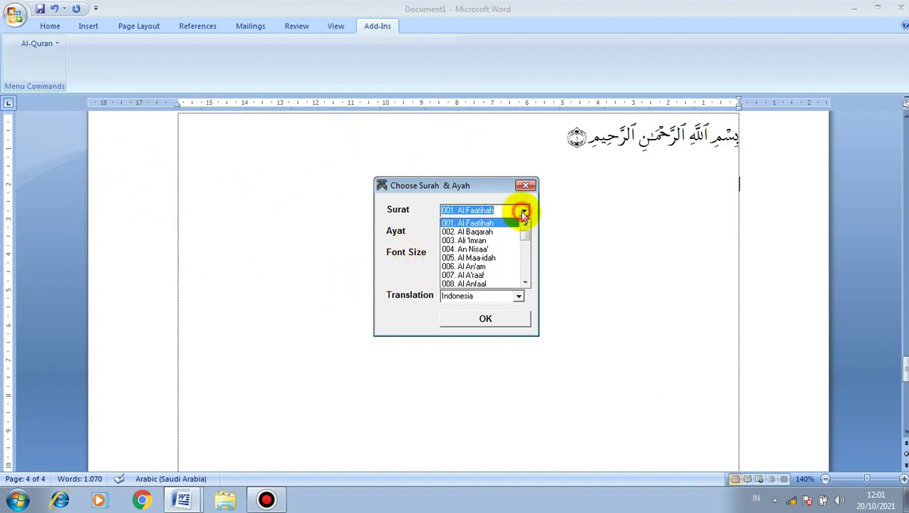
pyautogui.moveTo(524, 224)
pyautogui.mouseDown()
pyautogui.moveTo(534, 248)
pyautogui.moveTo(528, 294)
pyautogui.mouseUp()
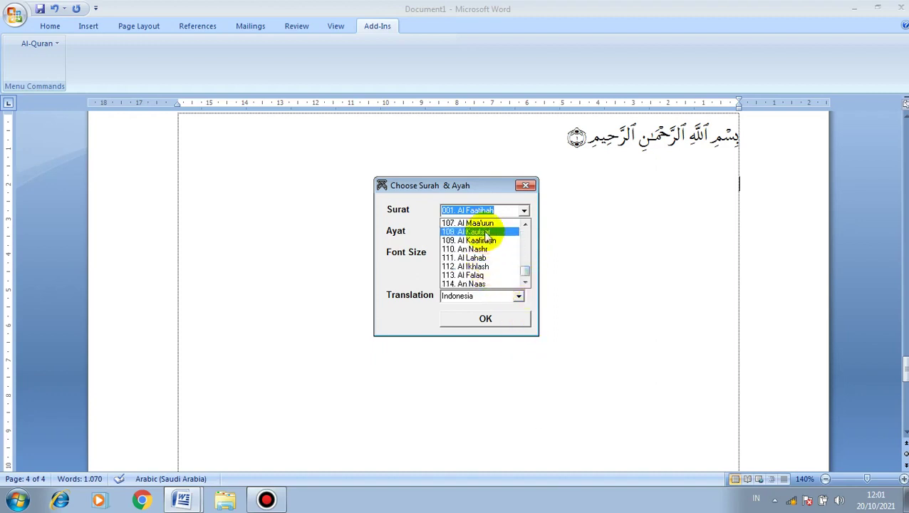
pyautogui.click(485, 233)
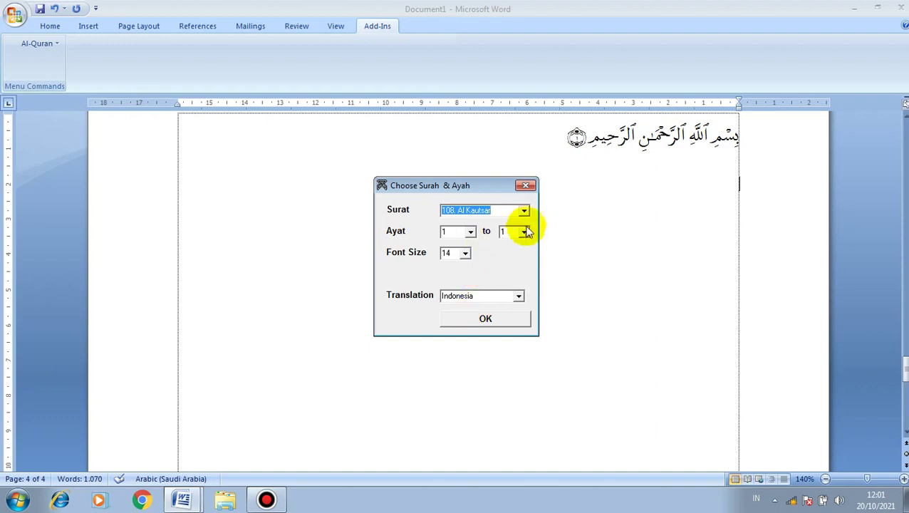
pyautogui.click(510, 270)
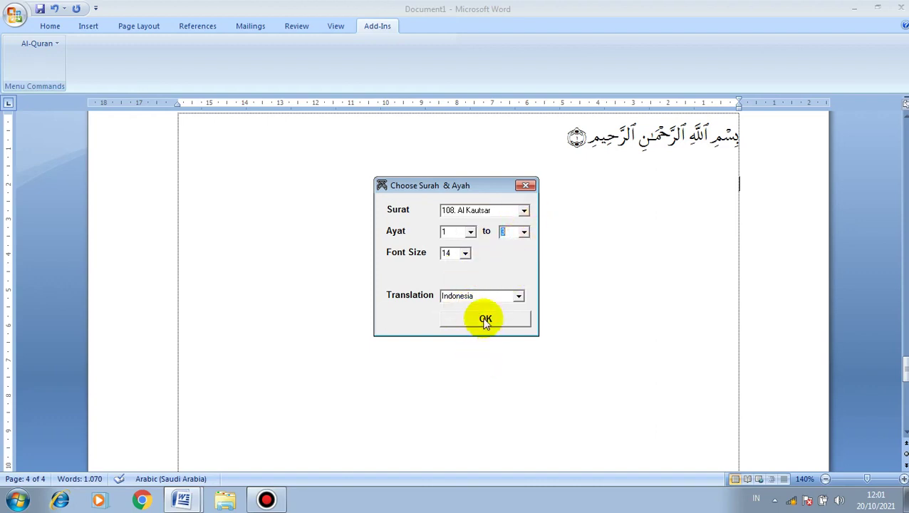
pyautogui.click(485, 320)
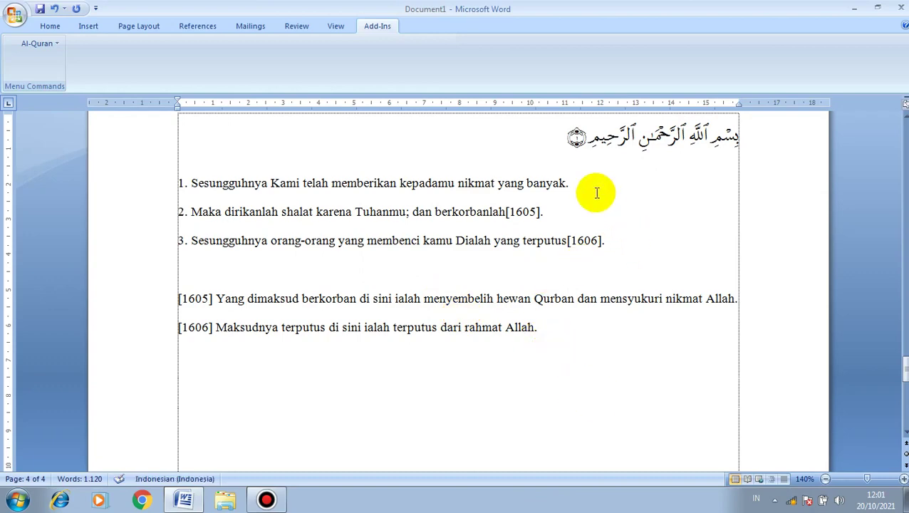
pyautogui.scroll(2, 597, 192)
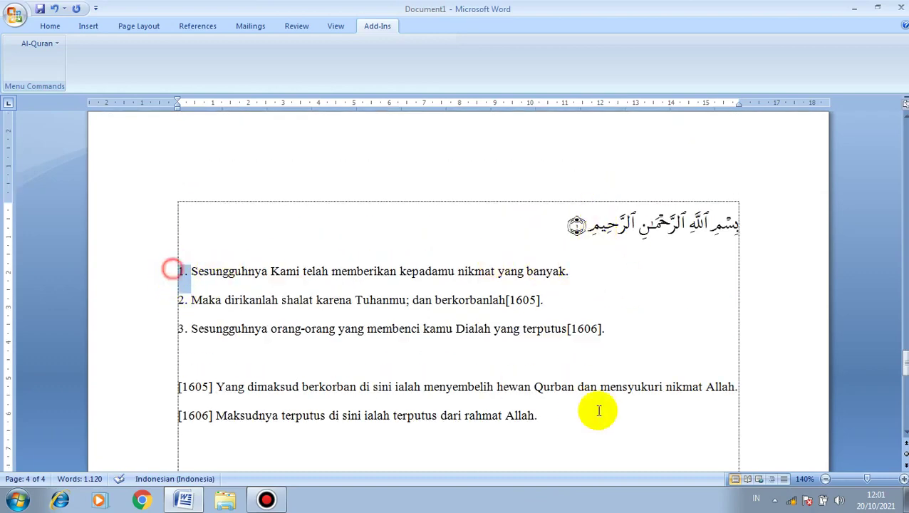
pyautogui.moveTo(174, 270); pyautogui.dragTo(729, 445)
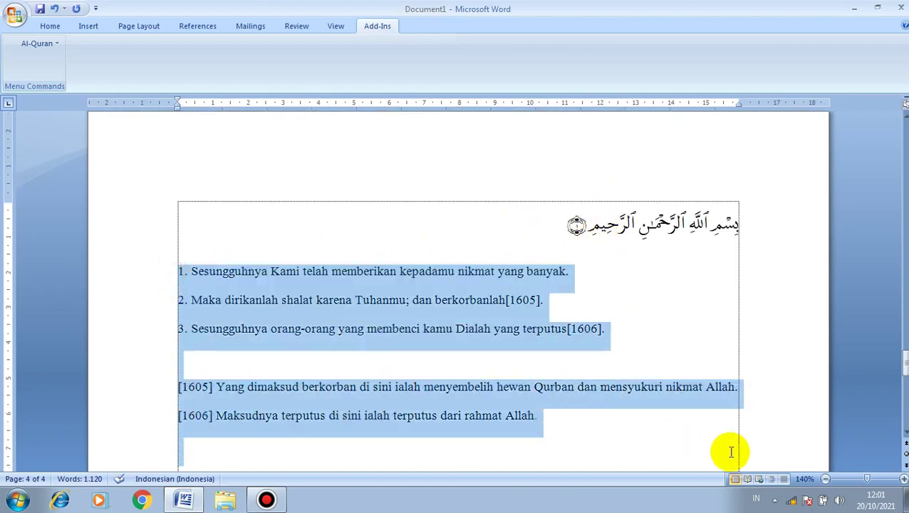
pyautogui.click(615, 413)
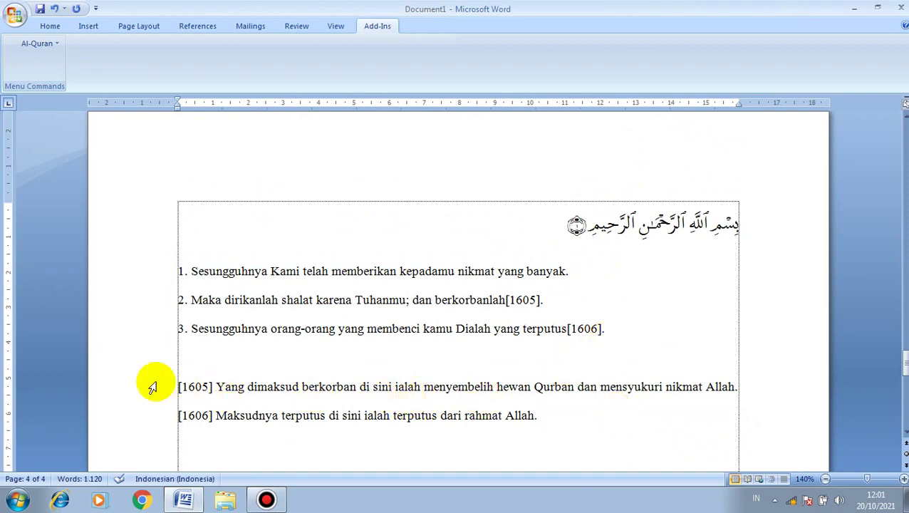
pyautogui.moveTo(152, 383); pyautogui.dragTo(559, 440)
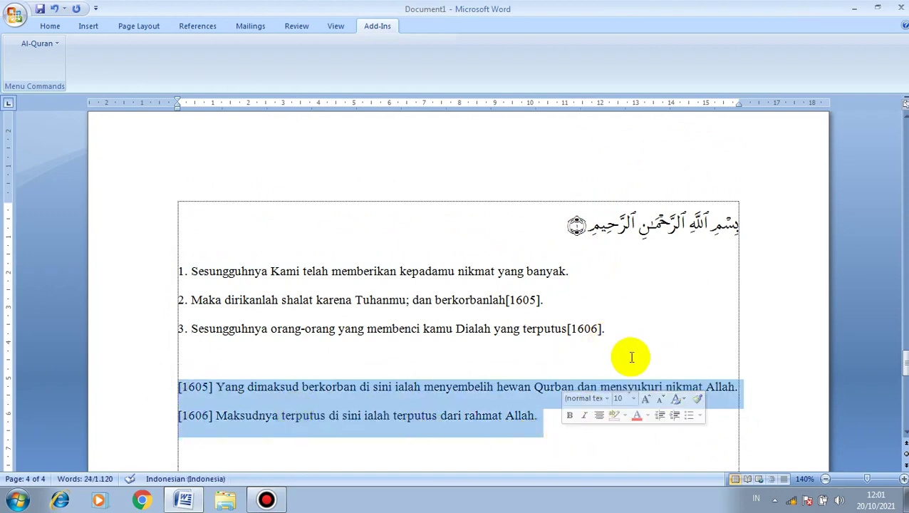
pyautogui.click(686, 292)
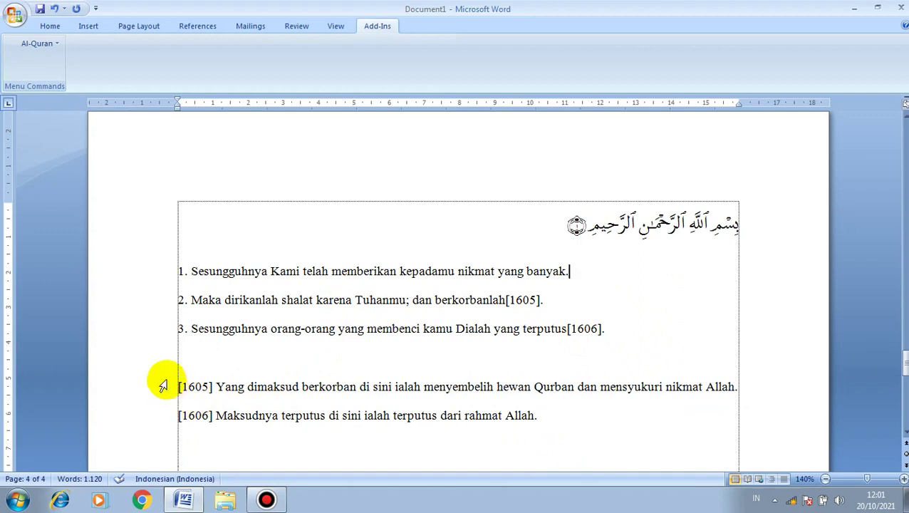
pyautogui.moveTo(162, 379); pyautogui.dragTo(588, 426)
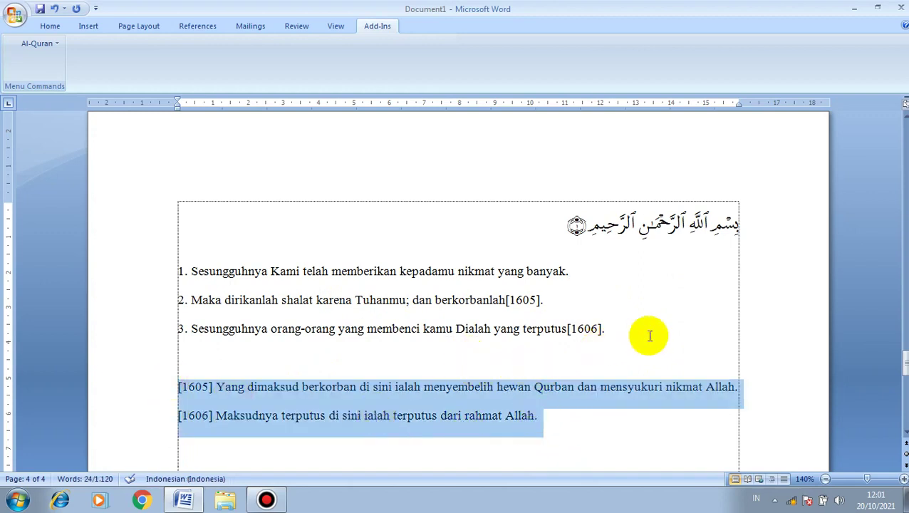
pyautogui.click(694, 331)
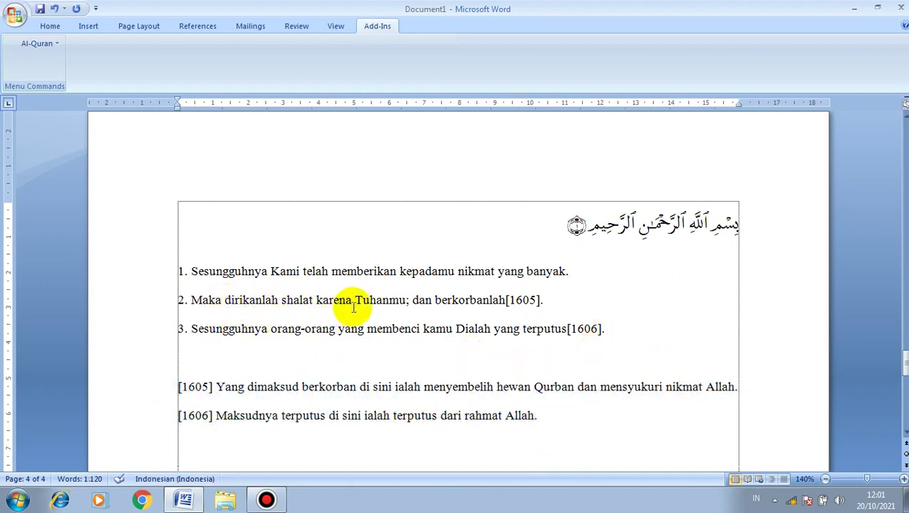
pyautogui.doubleClick(522, 299)
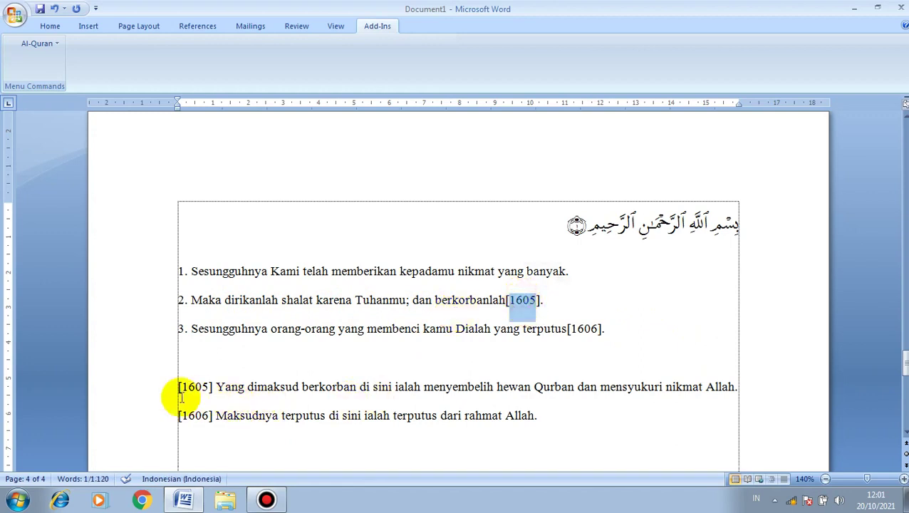
pyautogui.moveTo(187, 387)
pyautogui.mouseDown()
pyautogui.moveTo(594, 364)
pyautogui.moveTo(726, 388)
pyautogui.mouseUp()
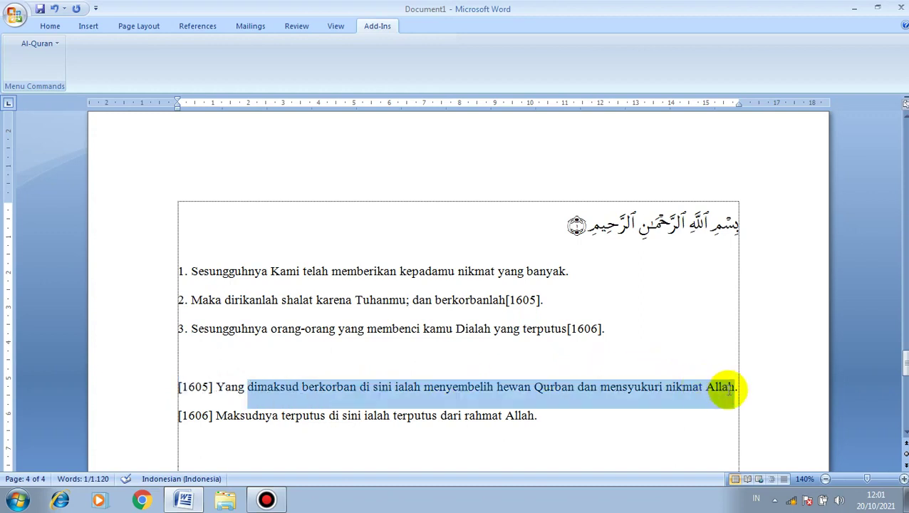
pyautogui.click(633, 433)
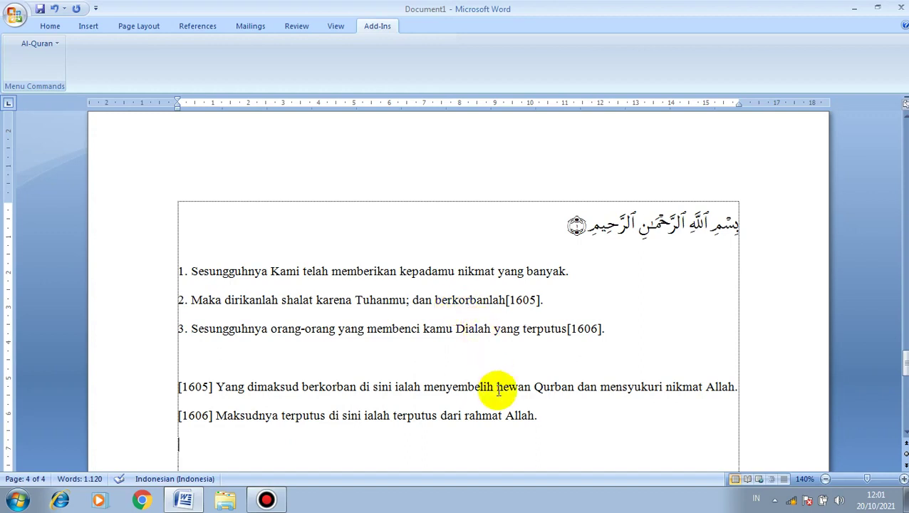
pyautogui.moveTo(496, 388); pyautogui.dragTo(789, 382)
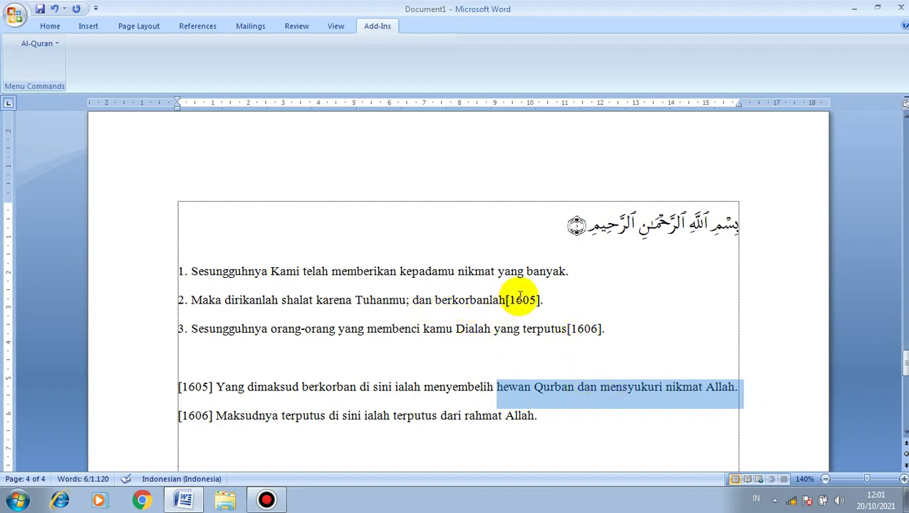
pyautogui.click(626, 318)
pyautogui.click(565, 420)
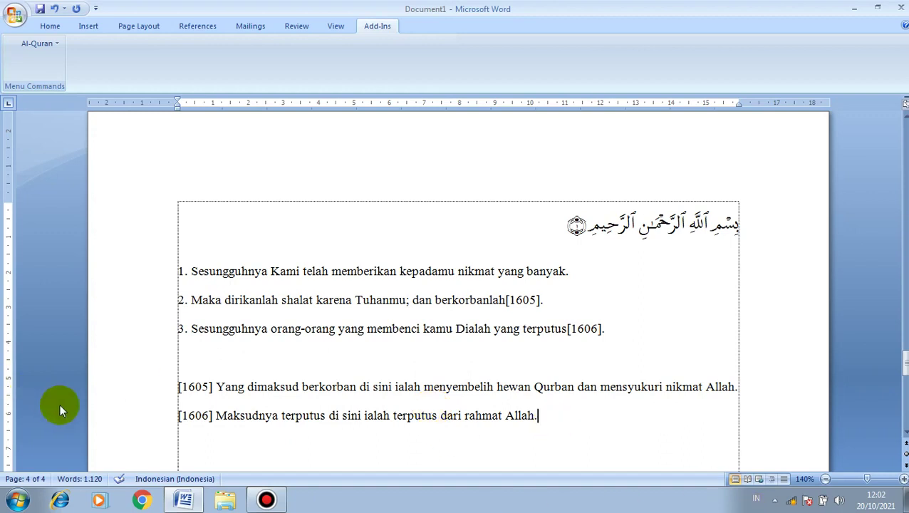
# Show and hide the Bandicam window several times, then minimize Word.
pyautogui.click(266, 499)
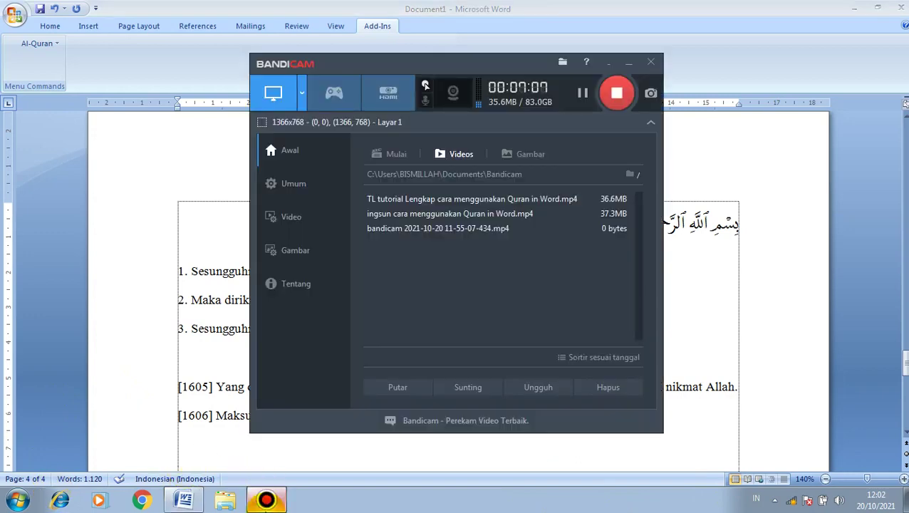
pyautogui.click(267, 500)
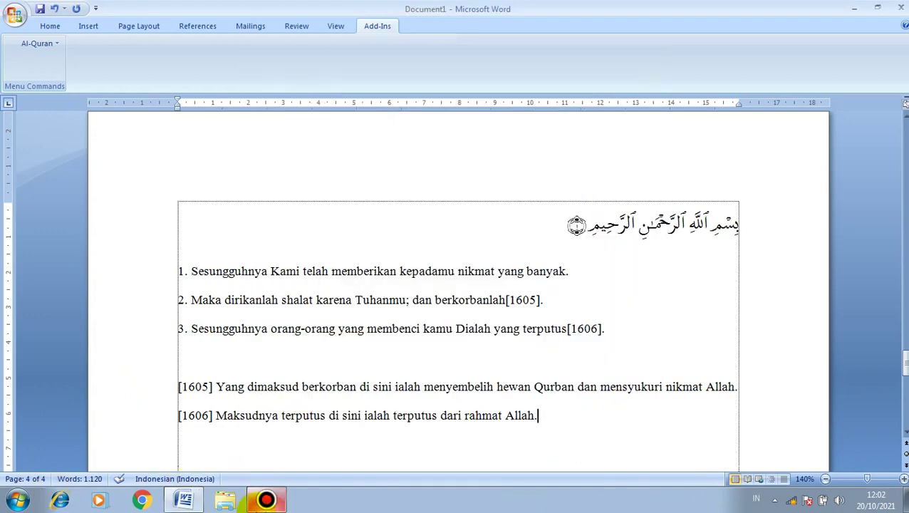
pyautogui.click(268, 500)
pyautogui.click(266, 499)
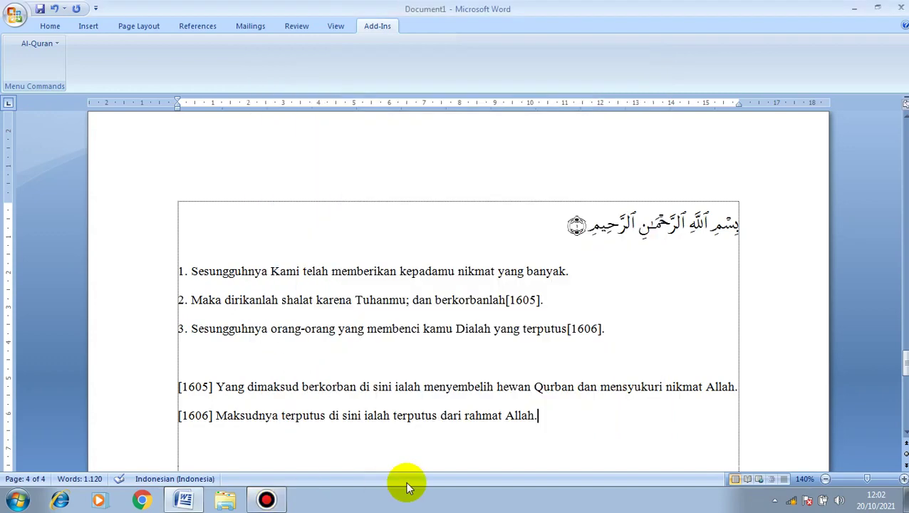
pyautogui.click(184, 498)
# Close Word without saving Document1 and bring up the Bandicam recorder window.
pyautogui.rightClick(185, 500)
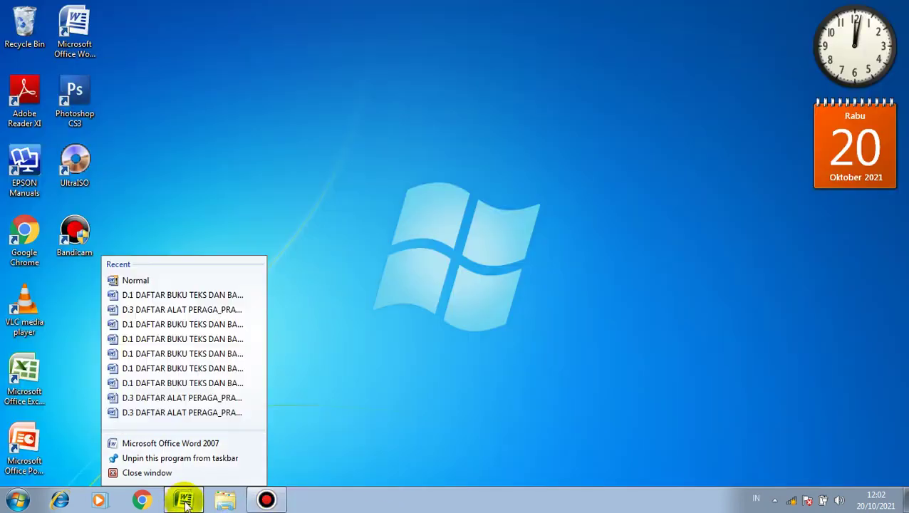
pyautogui.click(146, 472)
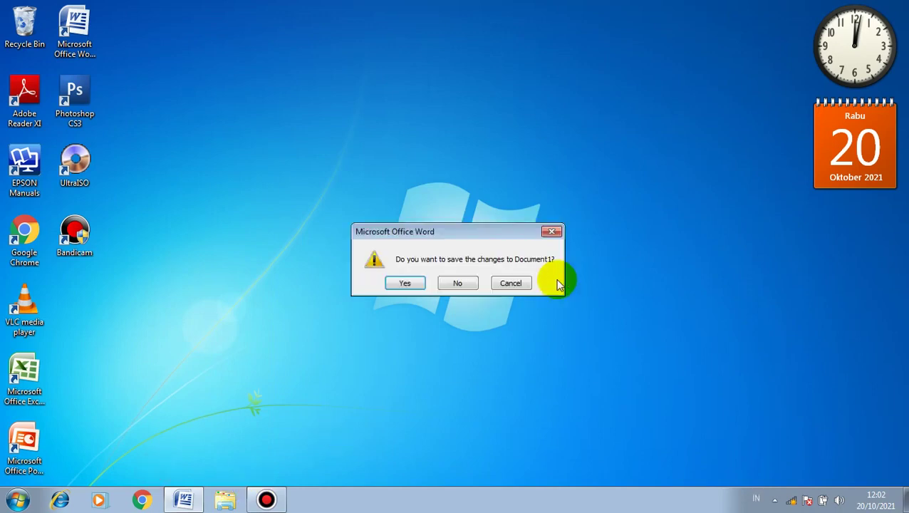
pyautogui.click(459, 278)
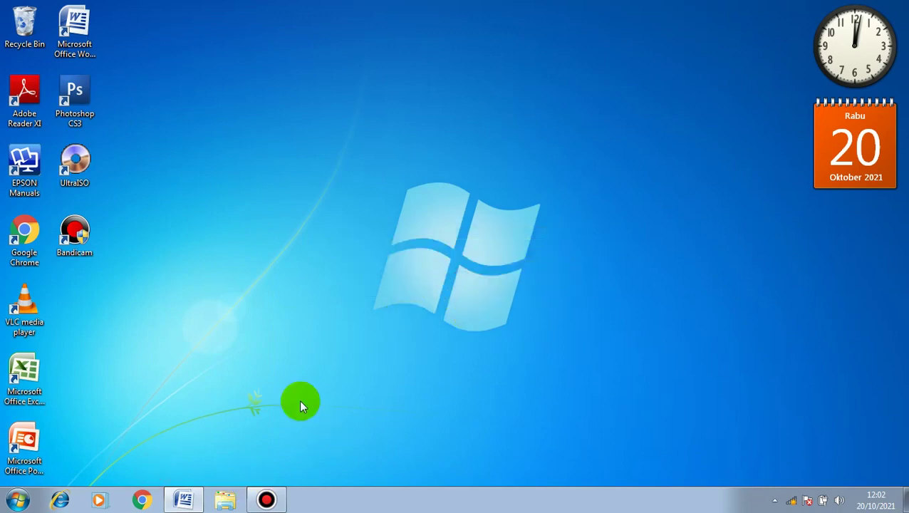
pyautogui.click(265, 500)
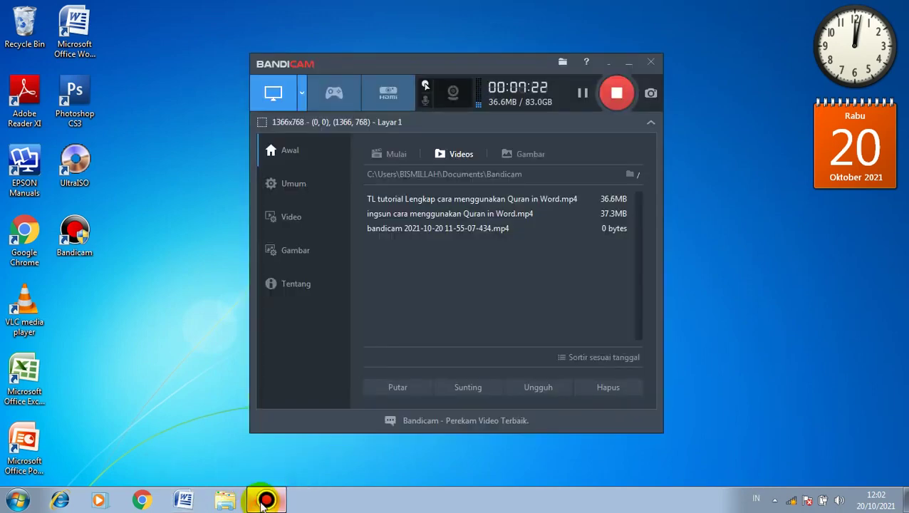